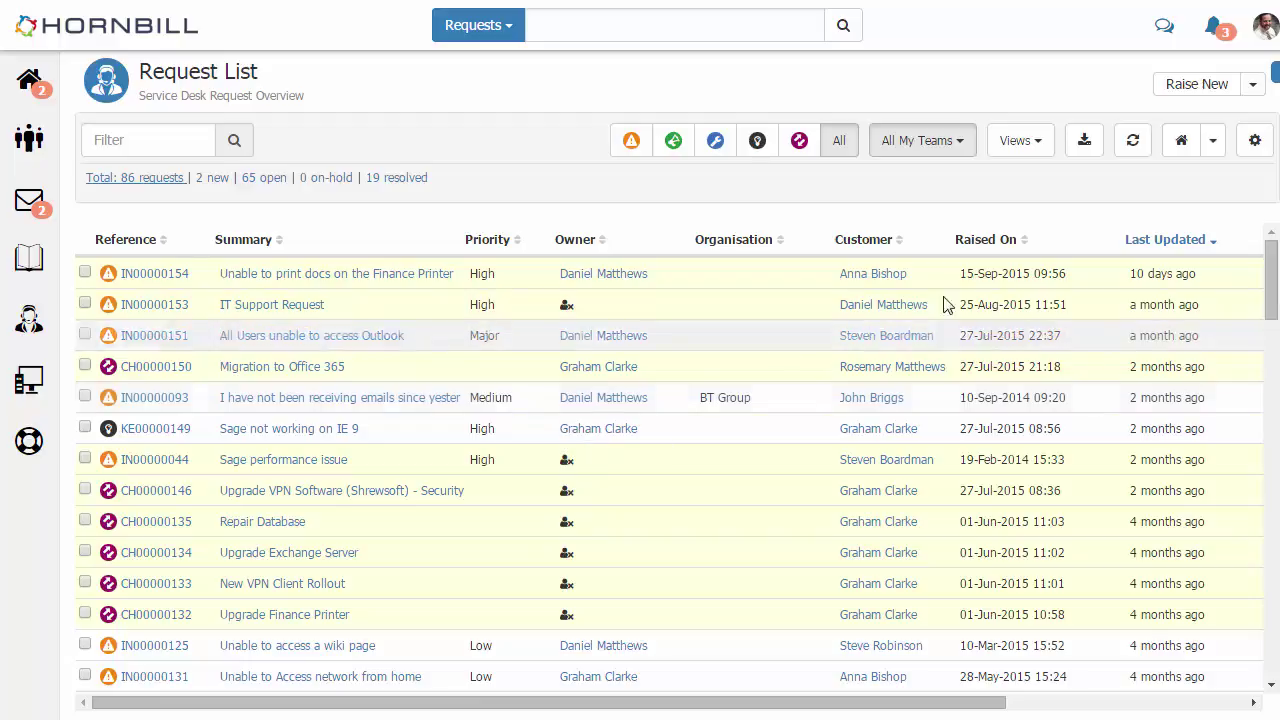
Step: Open the Raise New dropdown on the Request List to see request types
click(1253, 87)
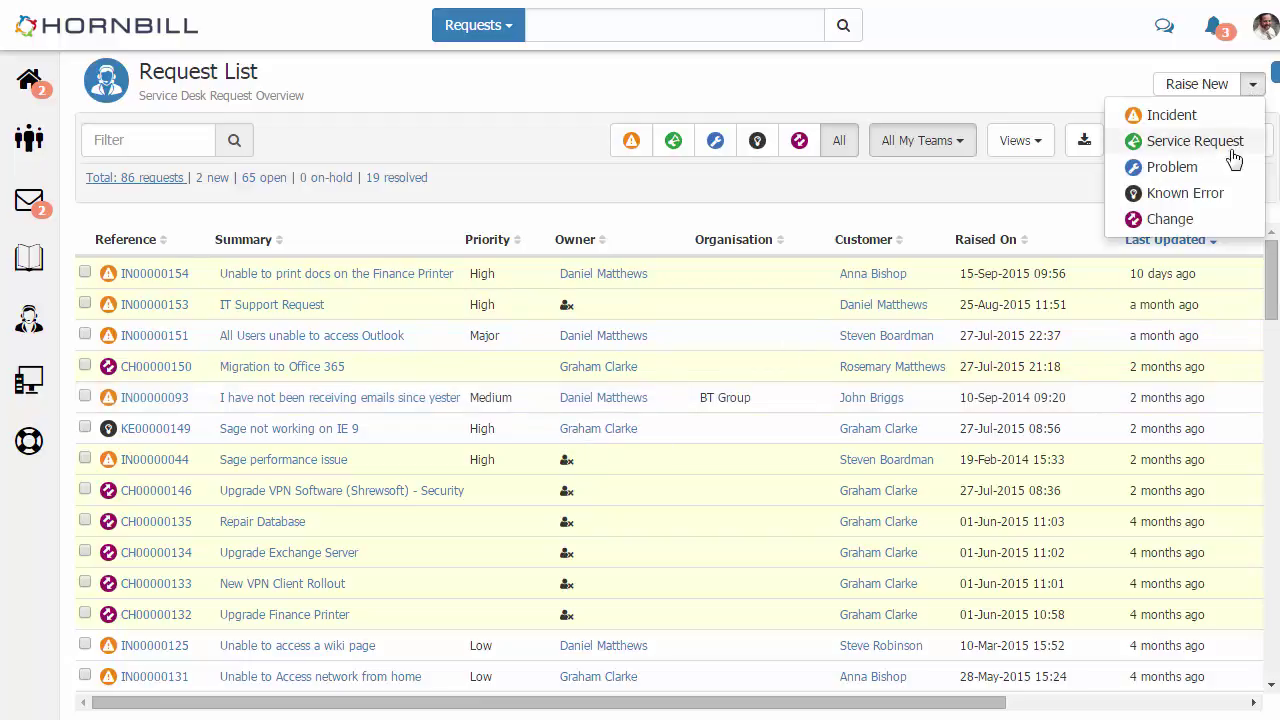
Step: Start a new change and enter 'My Change' as its summary
click(1158, 226)
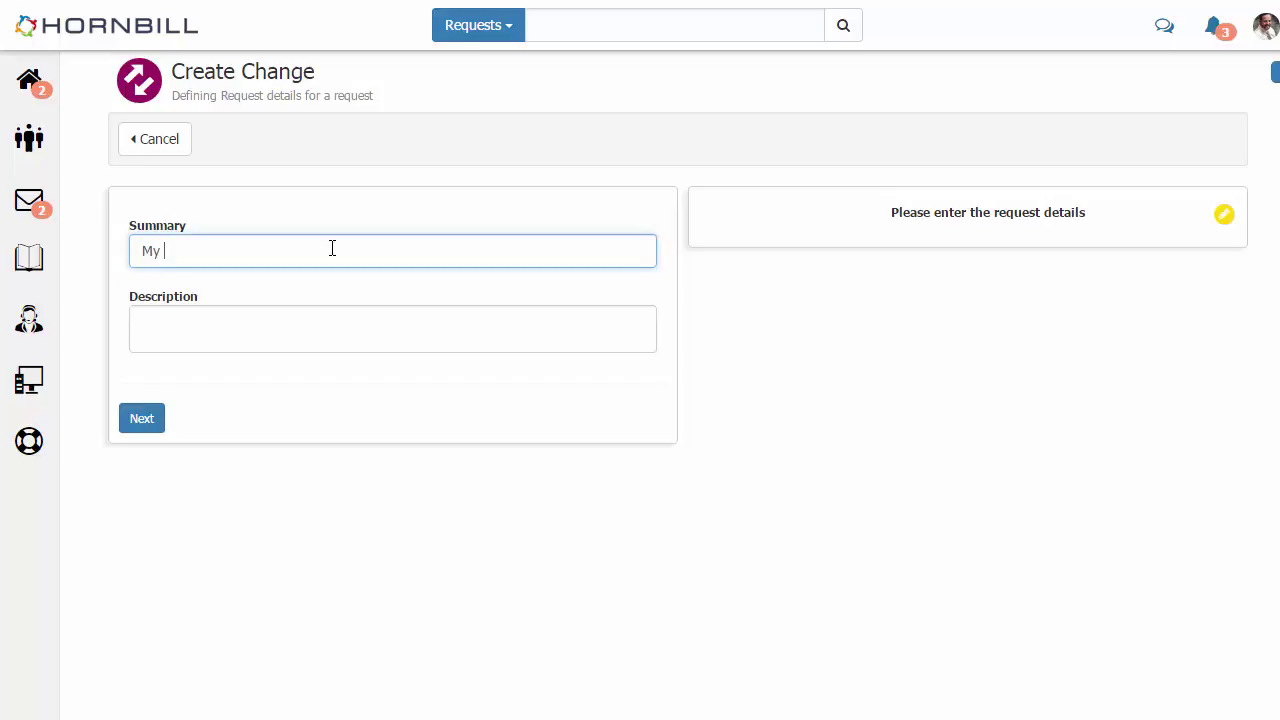
text(My Change)
key(Tab)
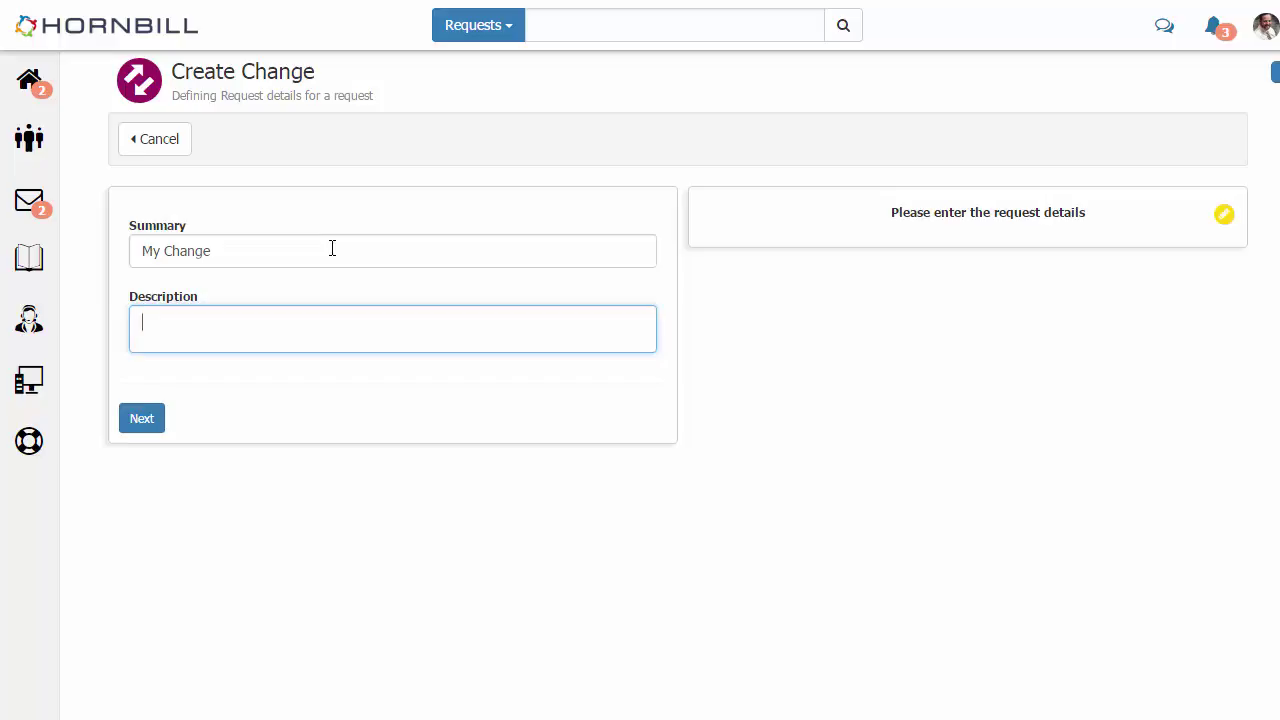
Step: Set change type Standard, impact Multiple Users, and risk assessment 'No risk with this chang…'
click(145, 418)
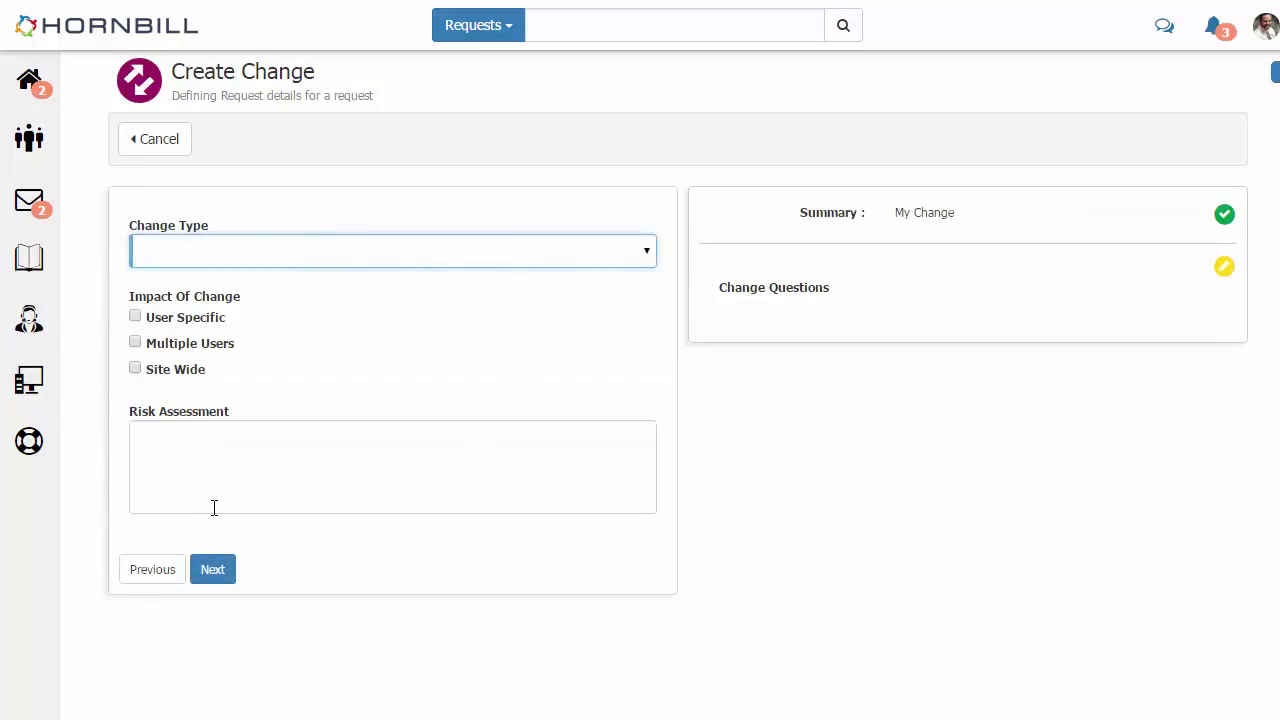
click(208, 260)
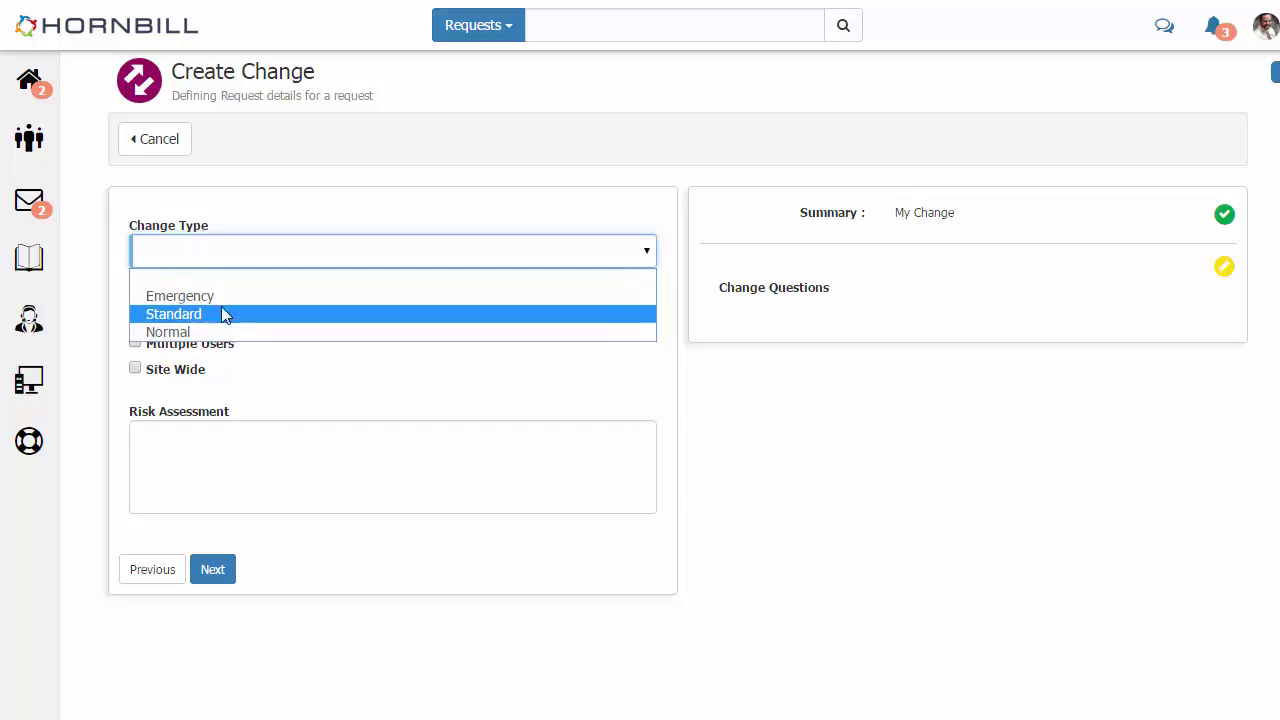
click(226, 320)
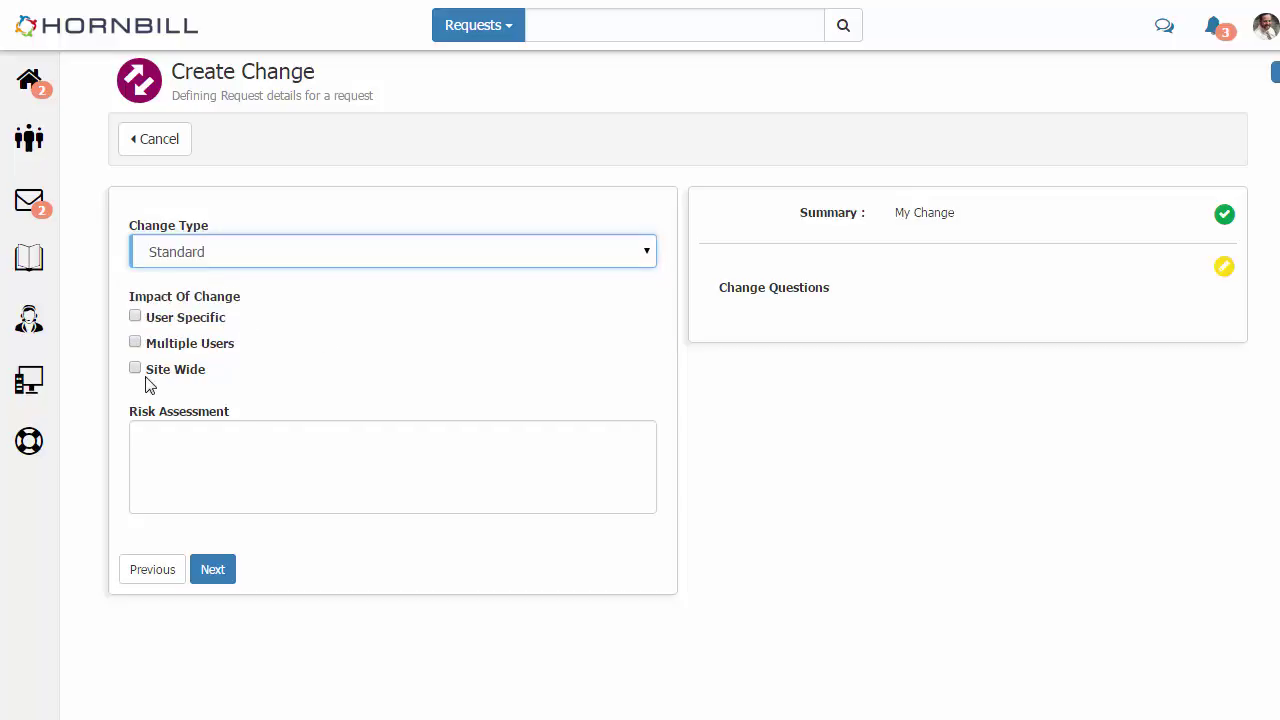
click(136, 344)
click(201, 436)
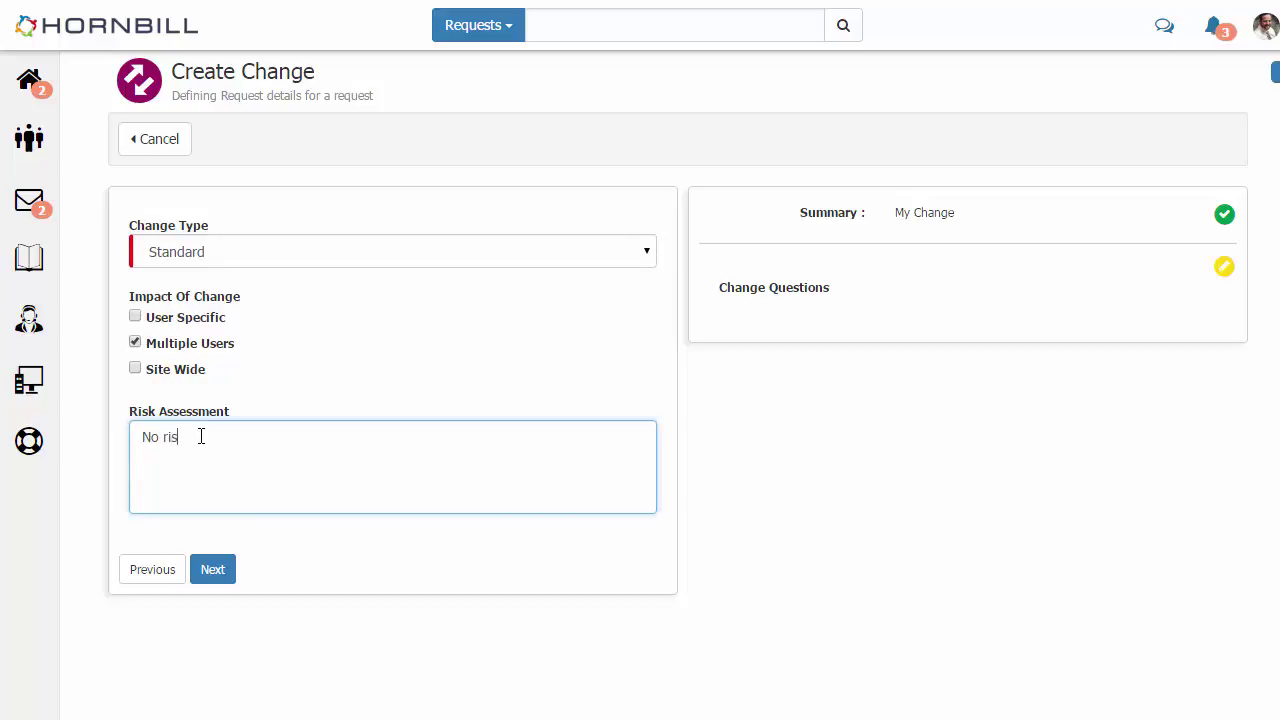
text(No risk with this chang)
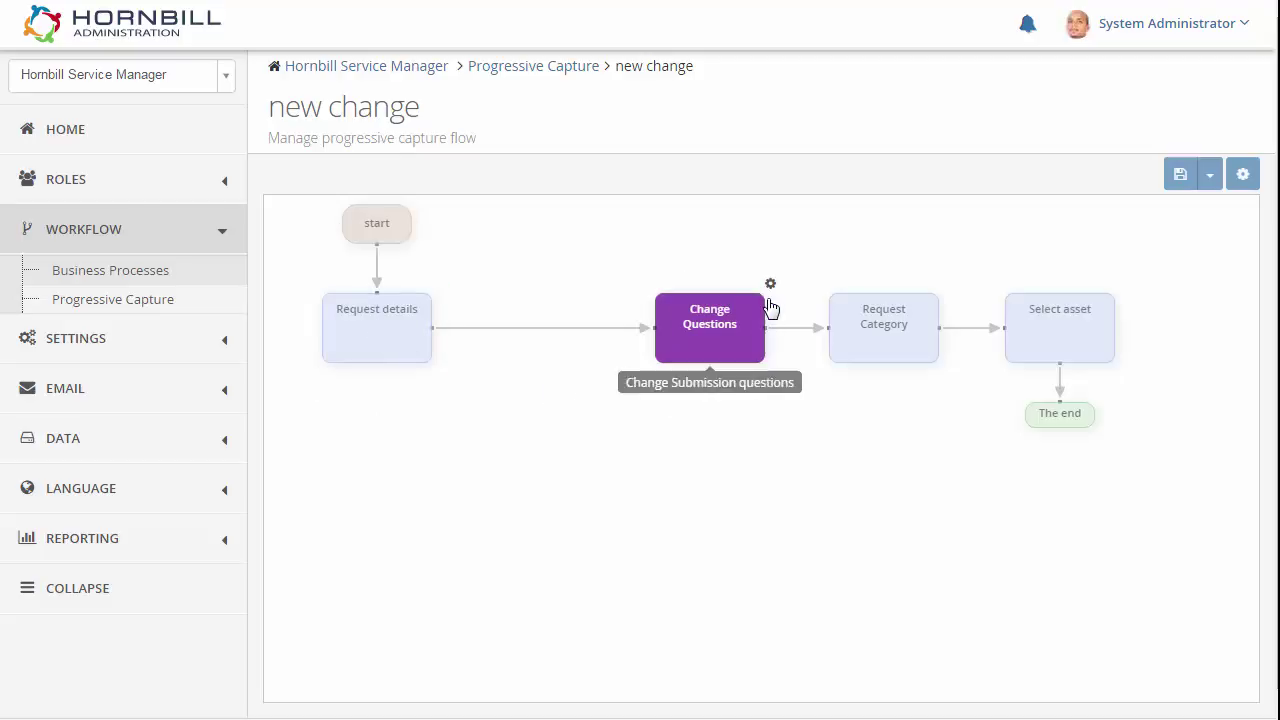
click(770, 284)
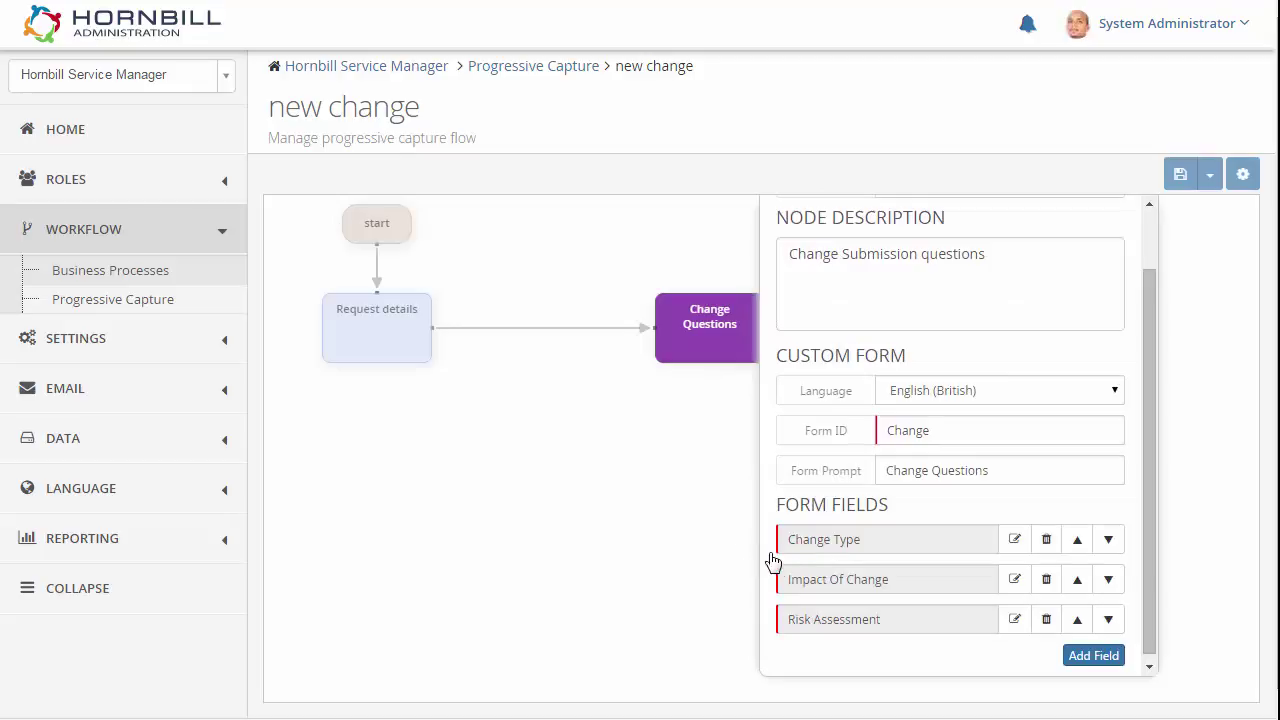
click(1016, 538)
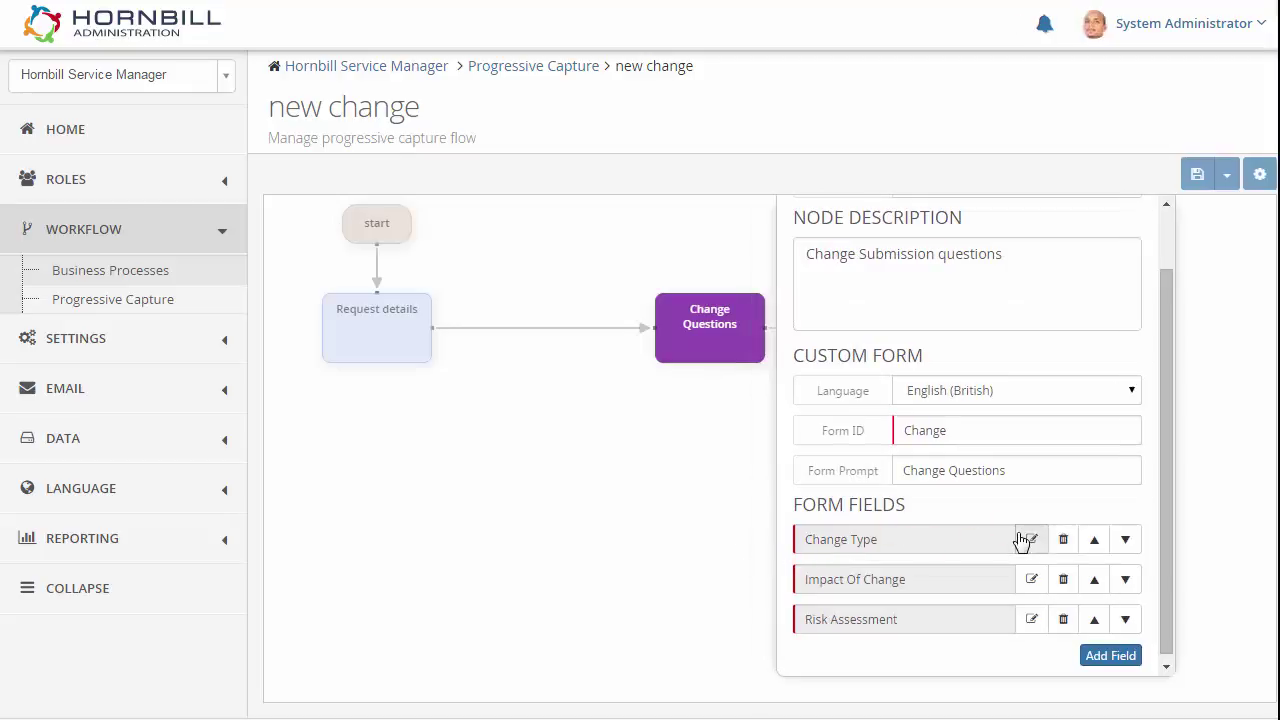
scroll(770, 540, down, 2)
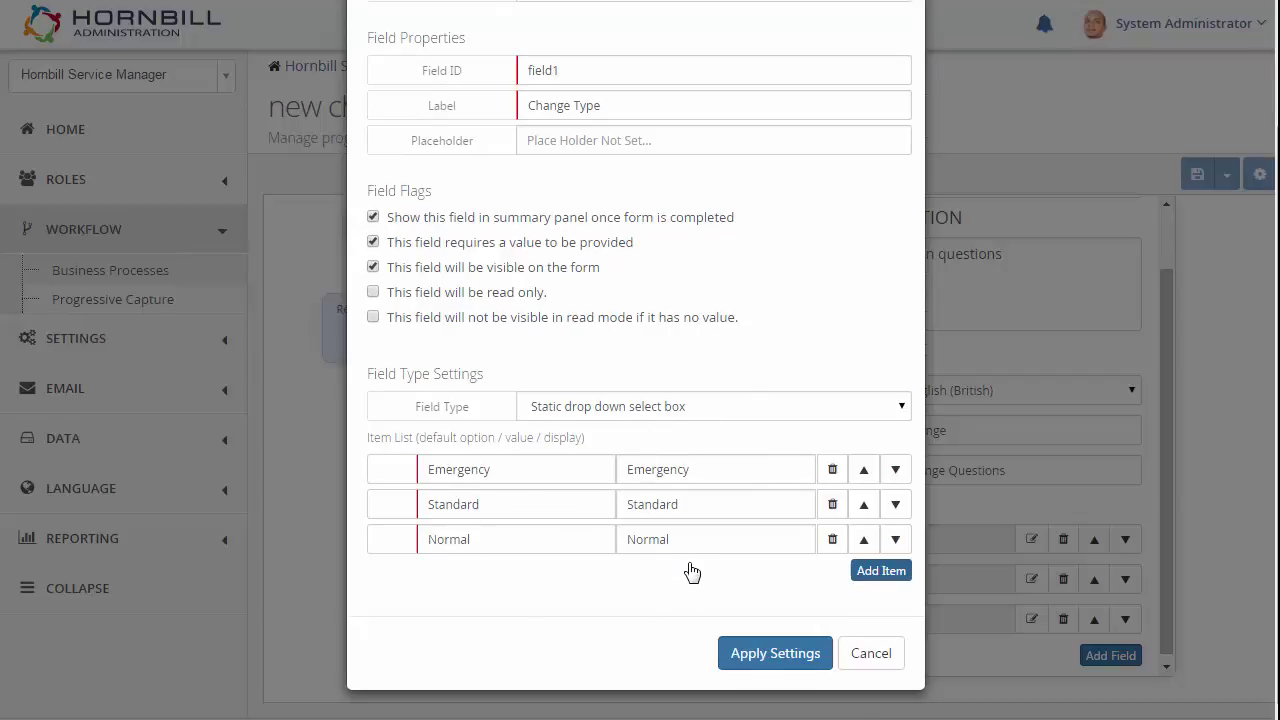
click(885, 658)
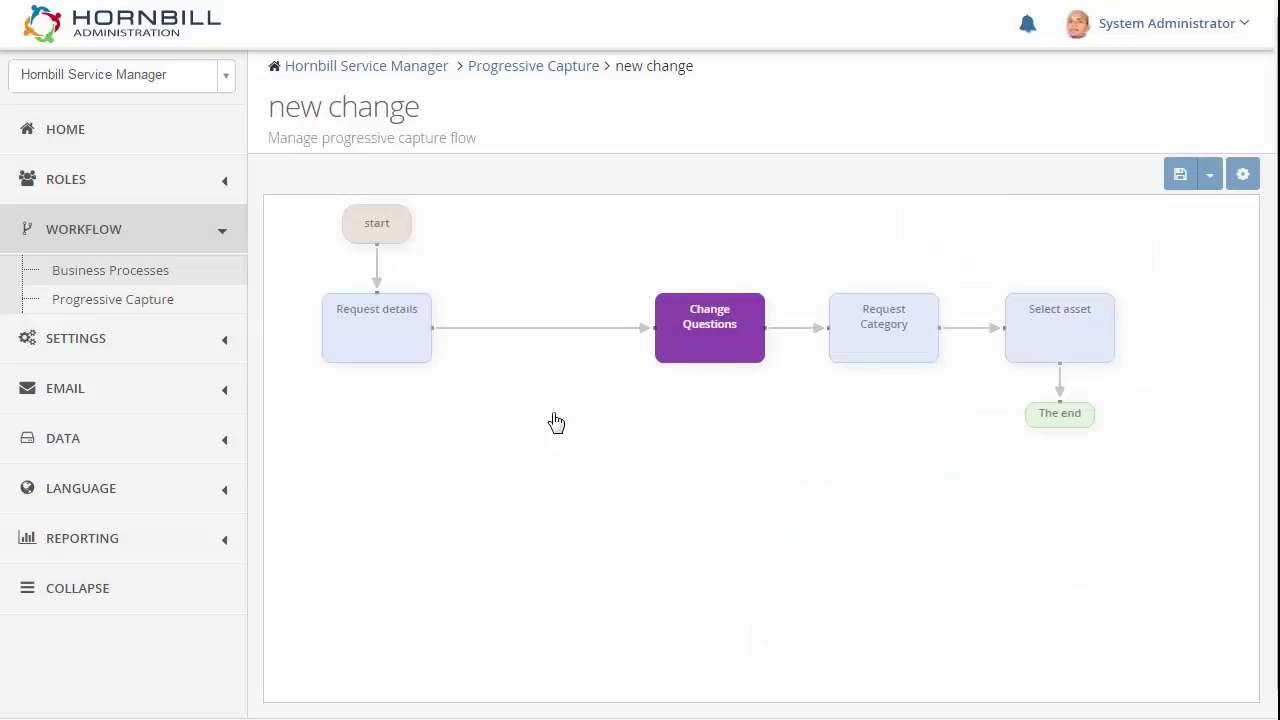
Step: Replace the Request details–Change Questions link with a Customised Form node wired between them
click(515, 338)
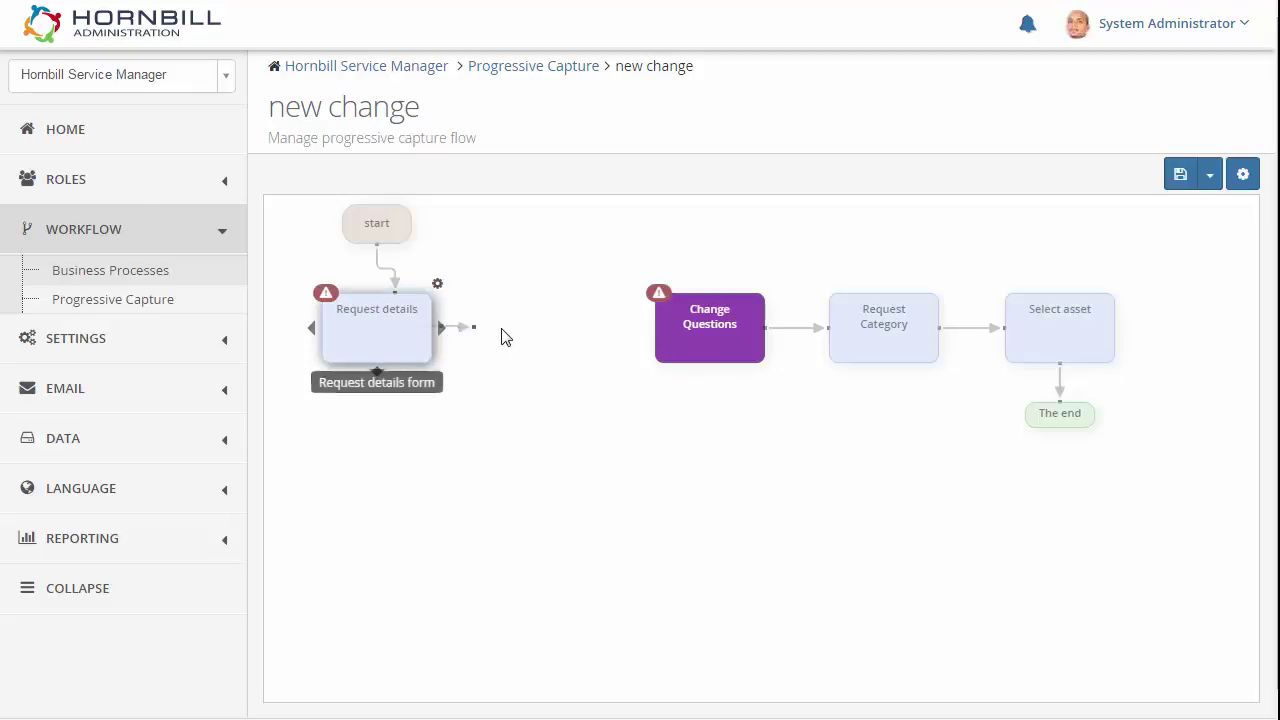
drag(505, 337, 526, 337)
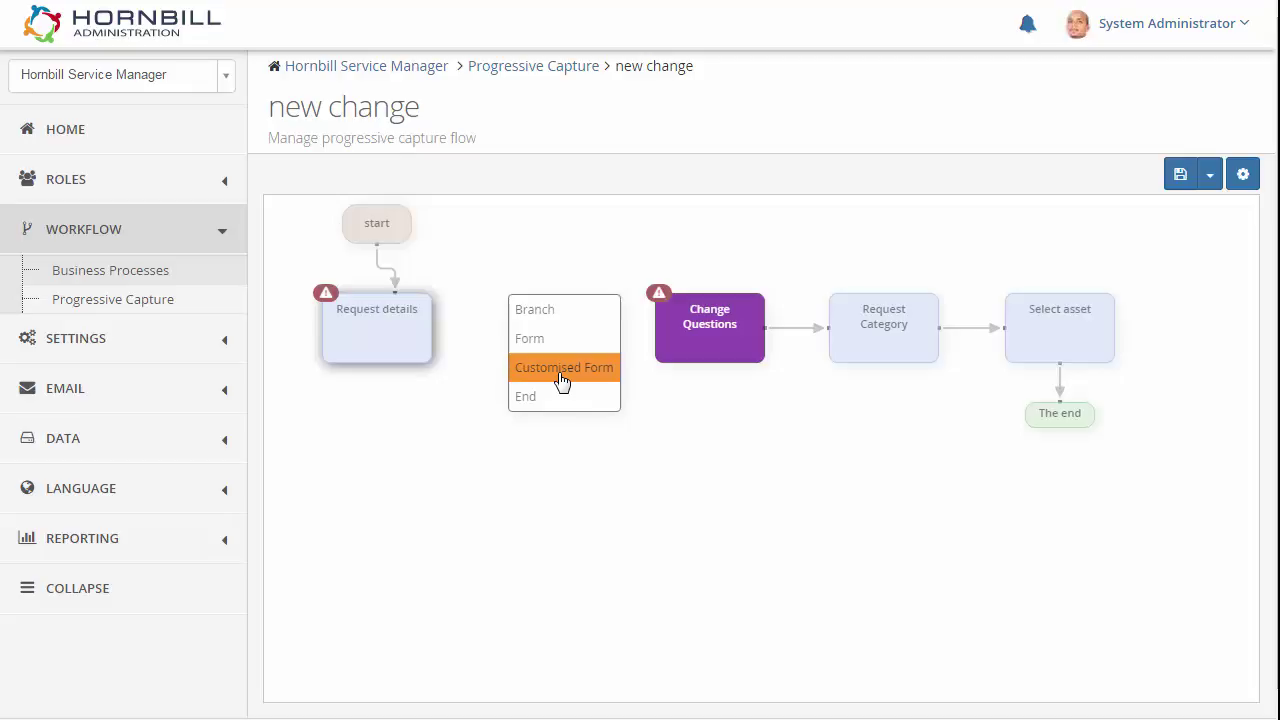
click(562, 381)
drag(549, 413, 546, 340)
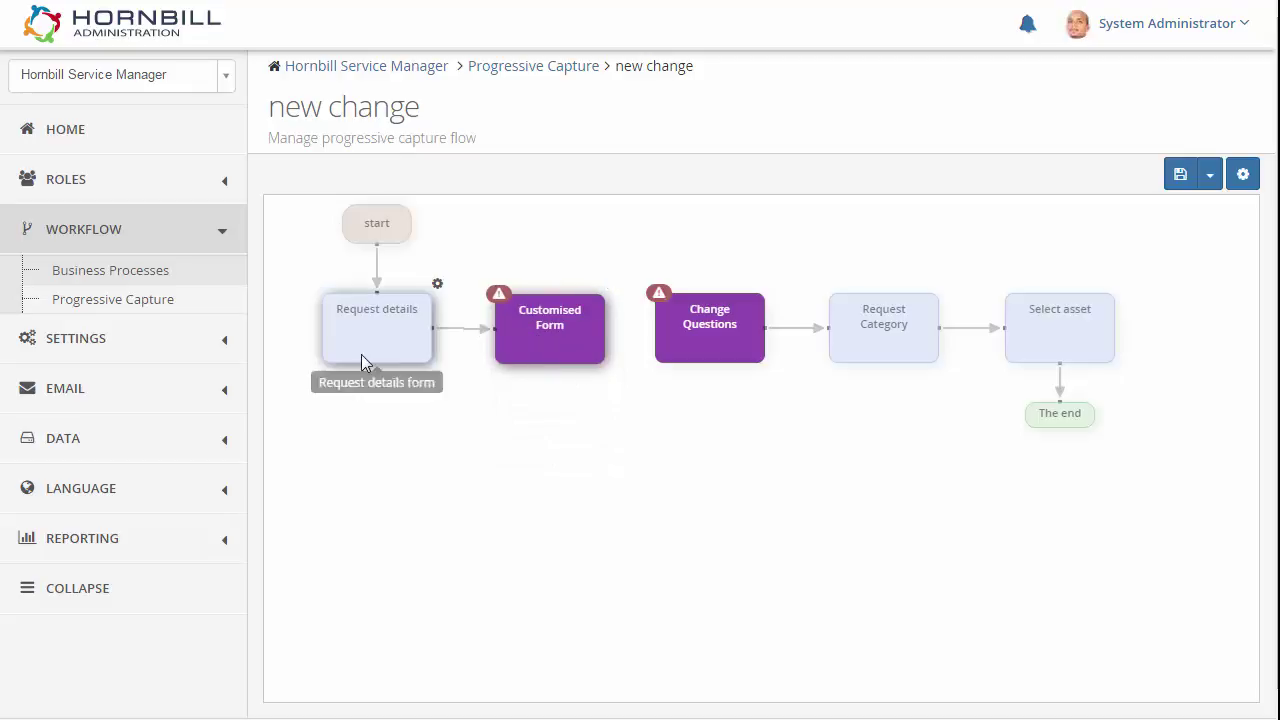
mouse_move(544, 348)
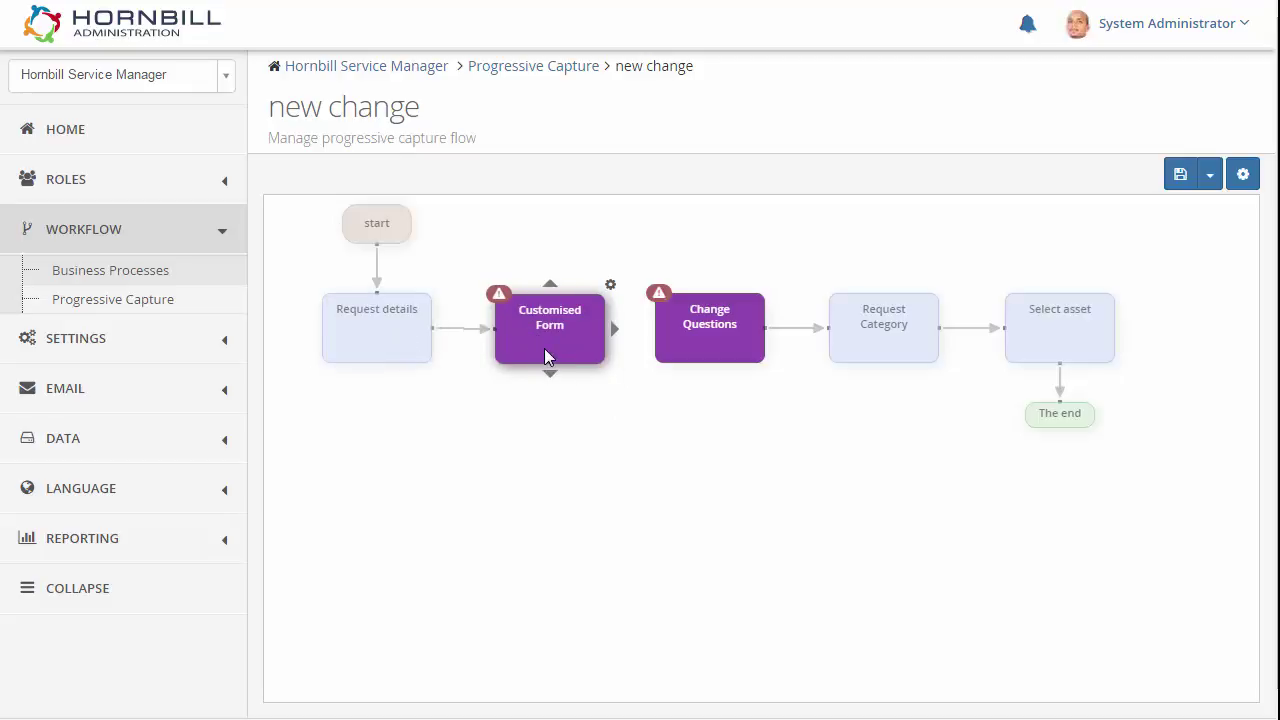
drag(614, 340, 651, 334)
Step: Set the form node's name 'Needed By Date', form ID 'neededby', prompt 'When do you need this by?'
click(610, 287)
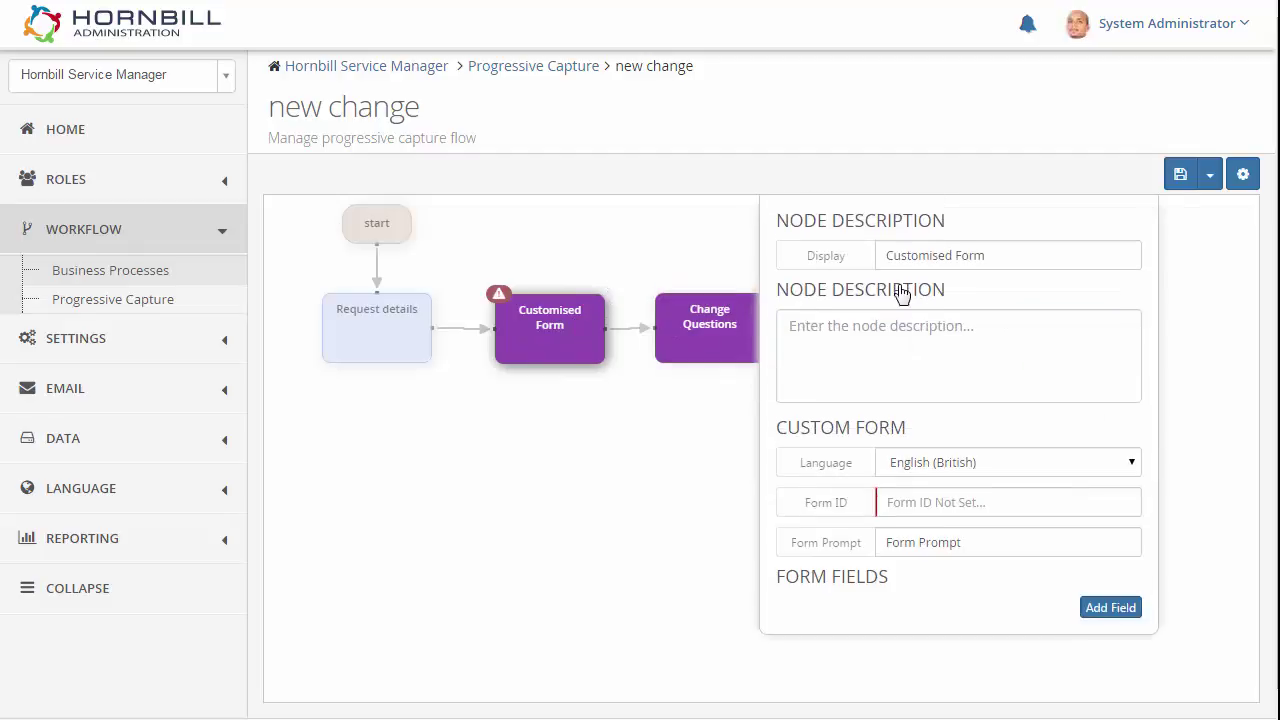
drag(1004, 257, 870, 255)
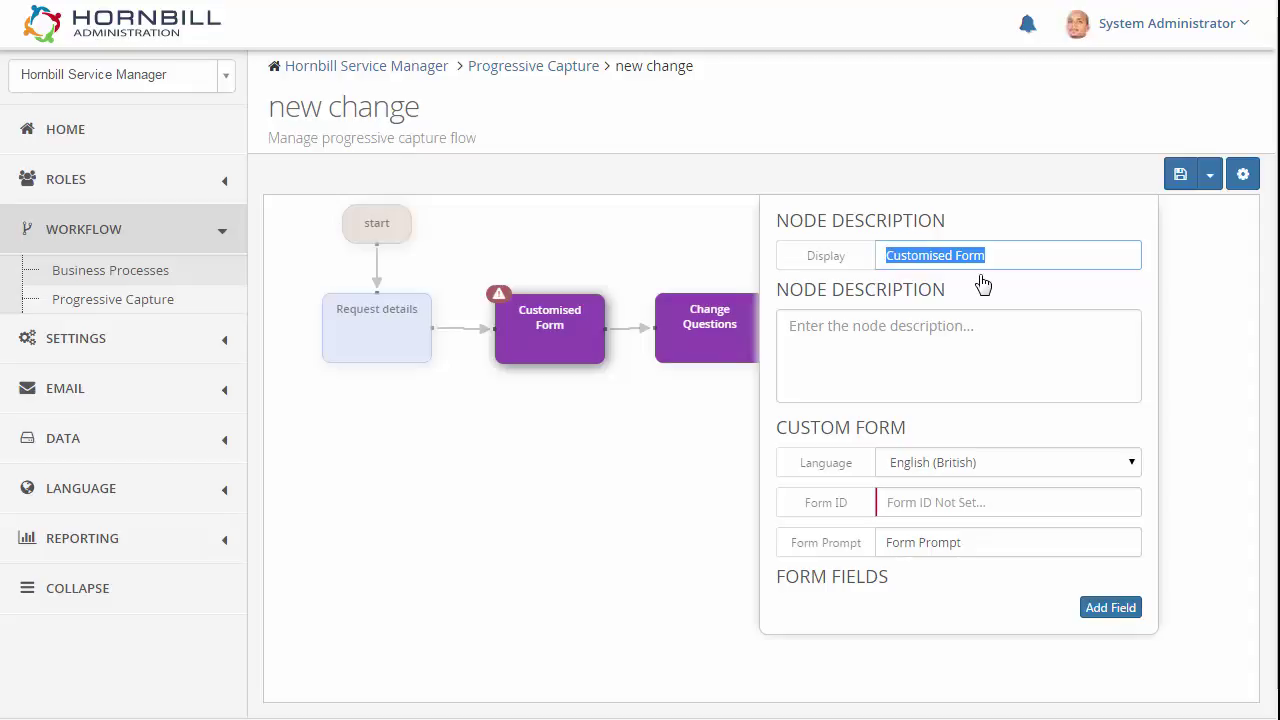
text(Needed By)
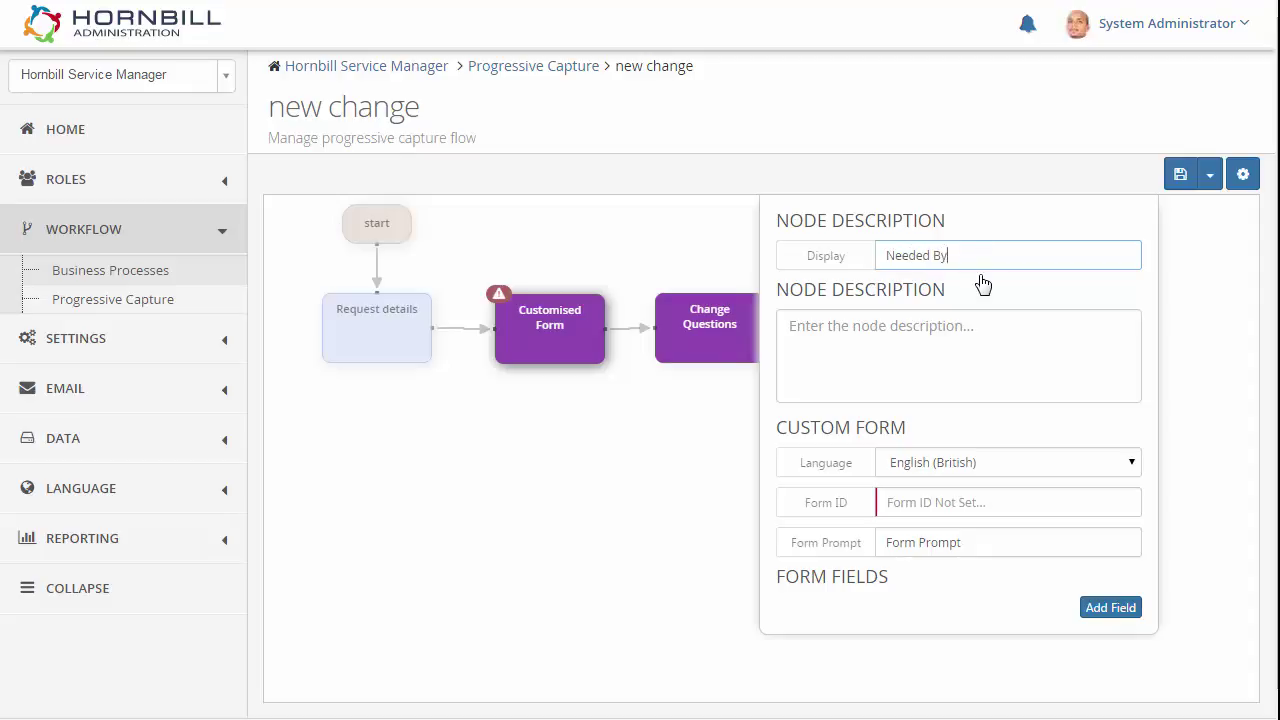
text( Date)
click(995, 491)
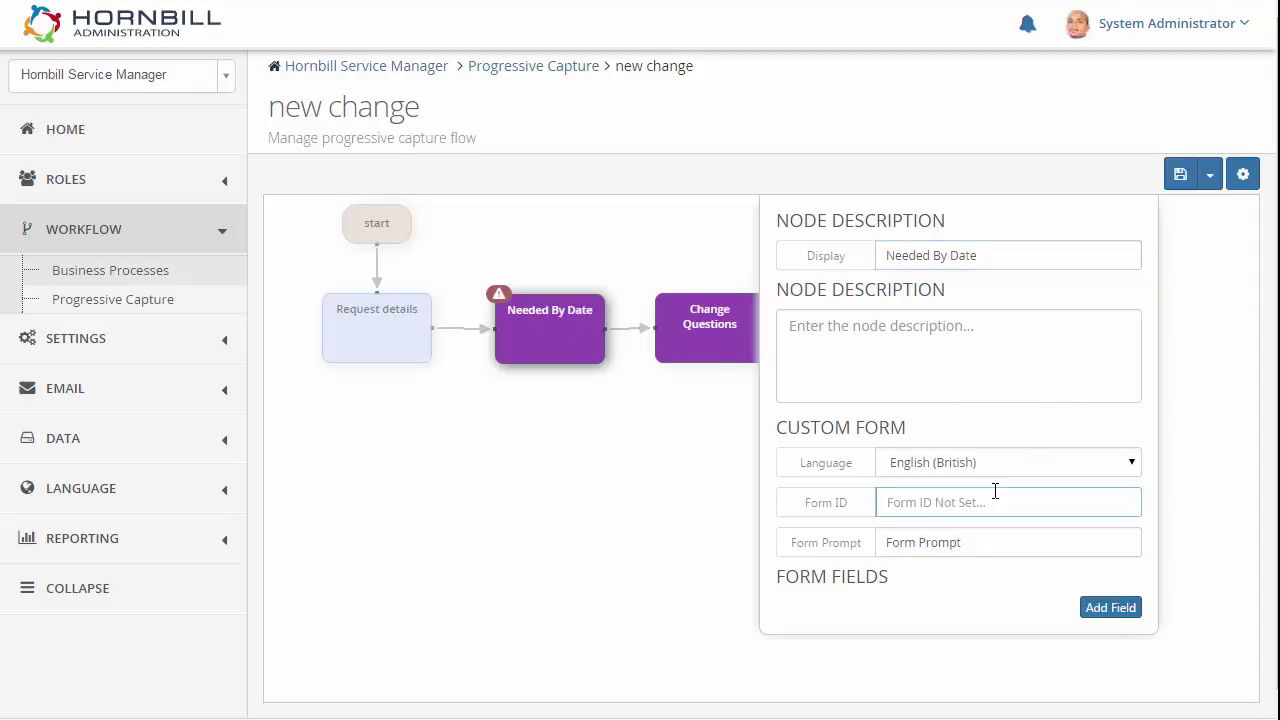
text(neededby)
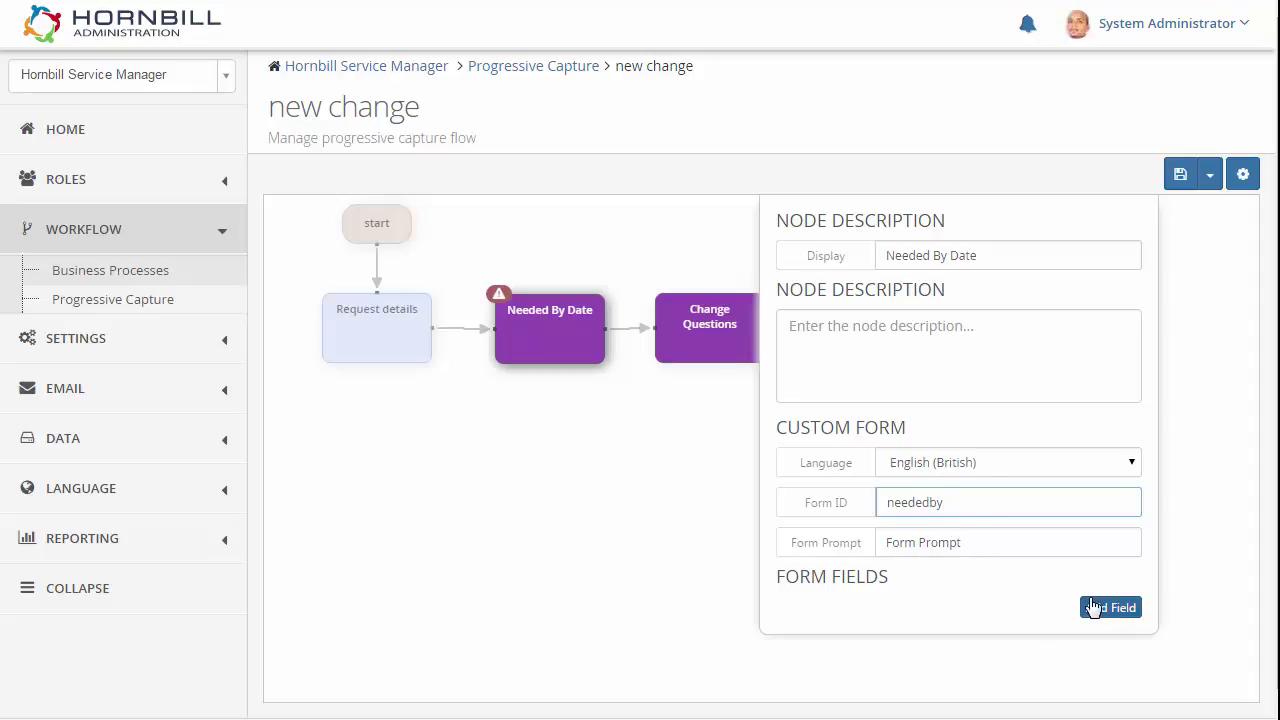
click(991, 546)
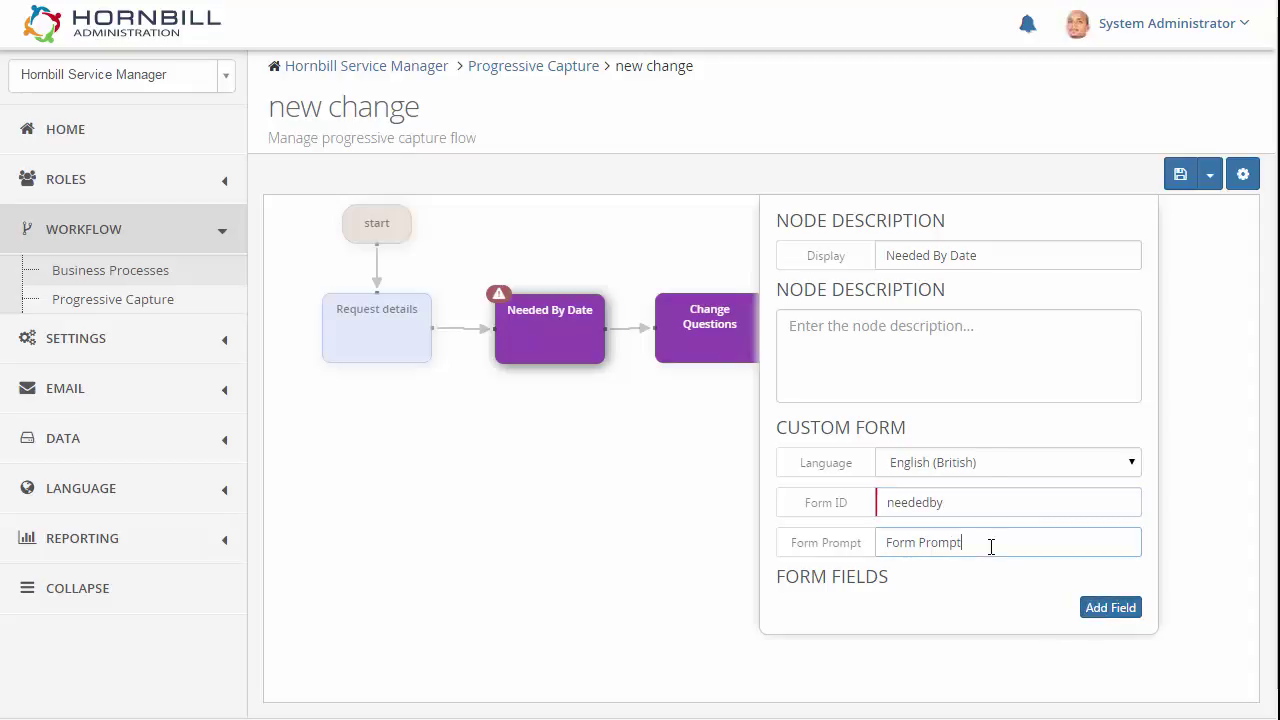
drag(991, 546, 876, 540)
text(When do you need this by?)
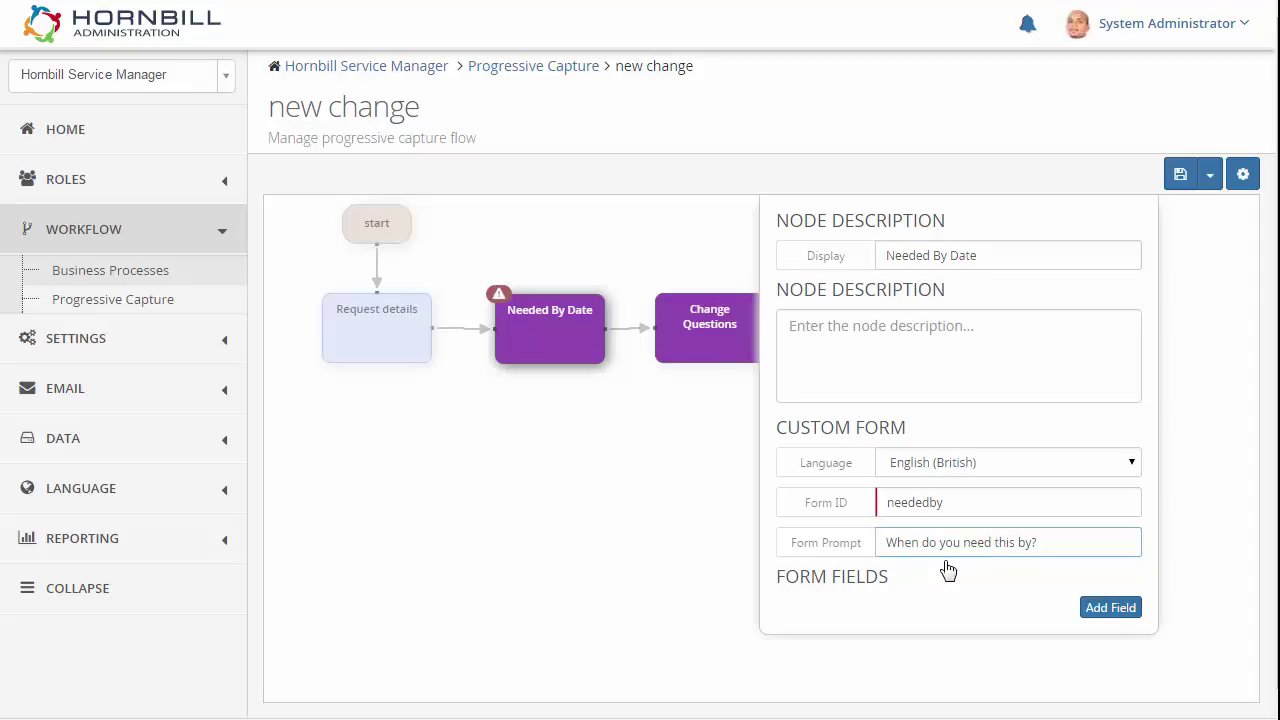
Step: Add a form field with ID 'neededby' and label 'Date', shown in the summary panel
click(1100, 607)
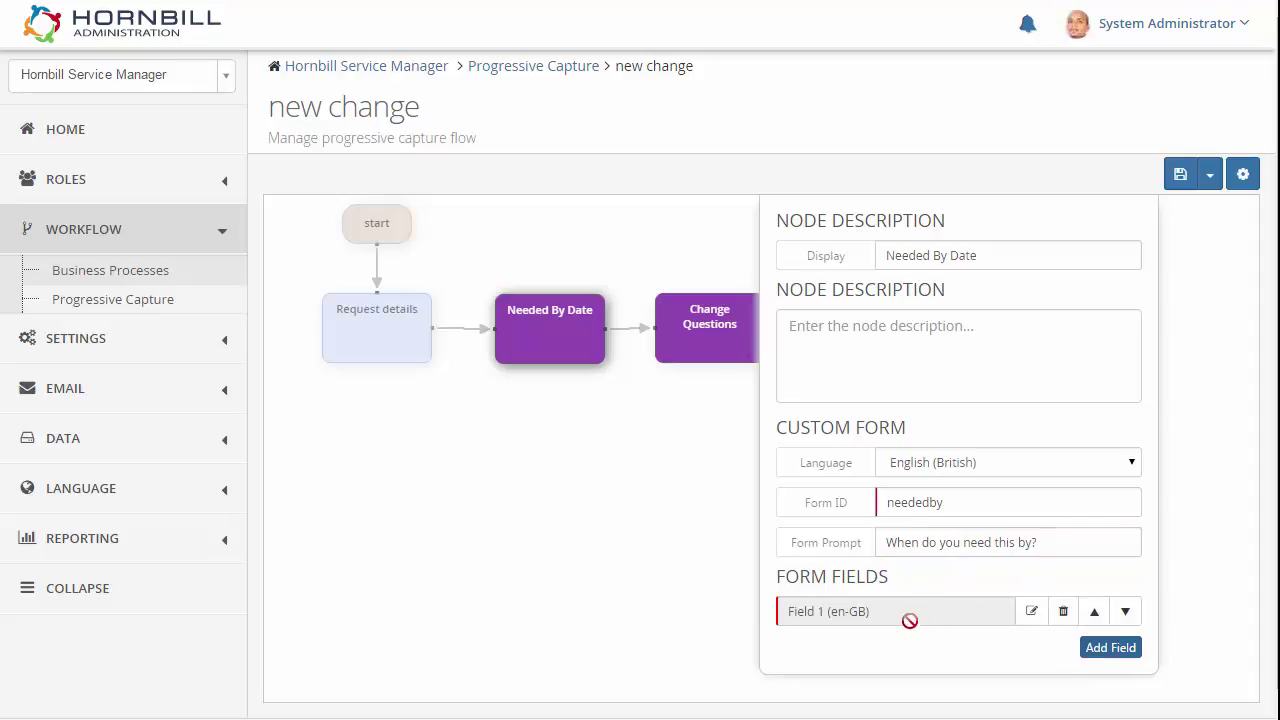
click(1030, 613)
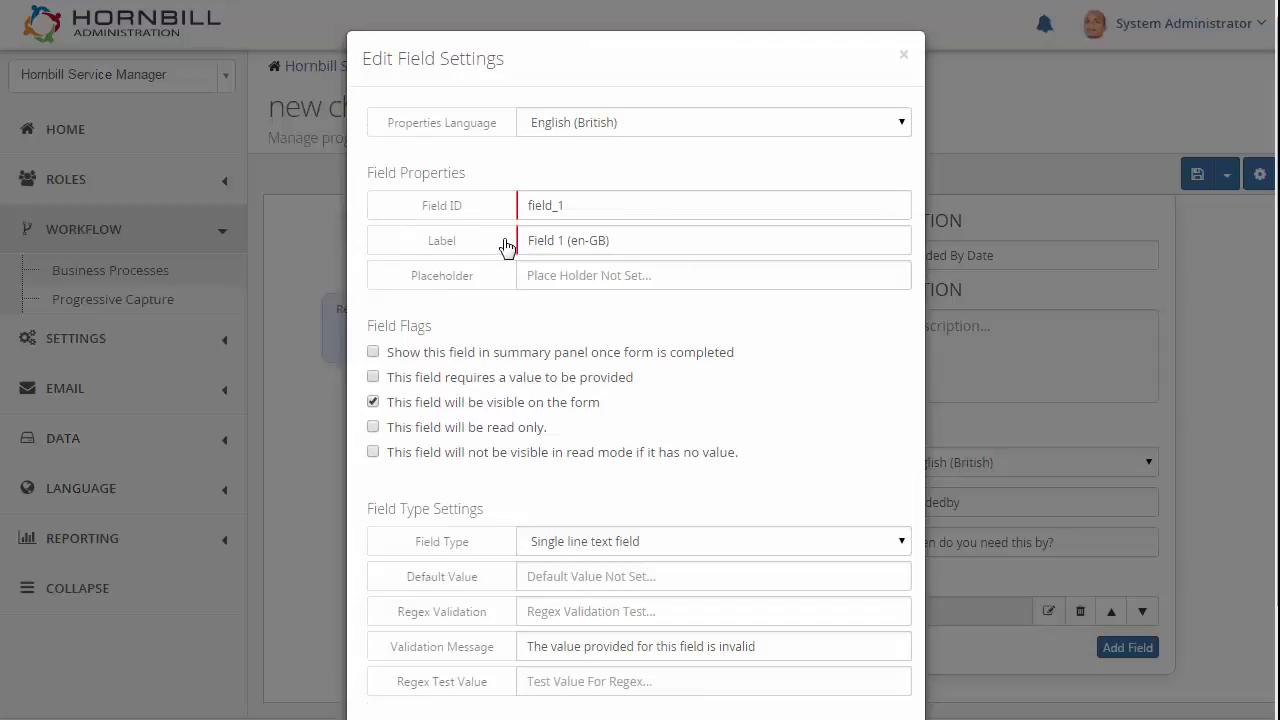
drag(572, 206, 513, 213)
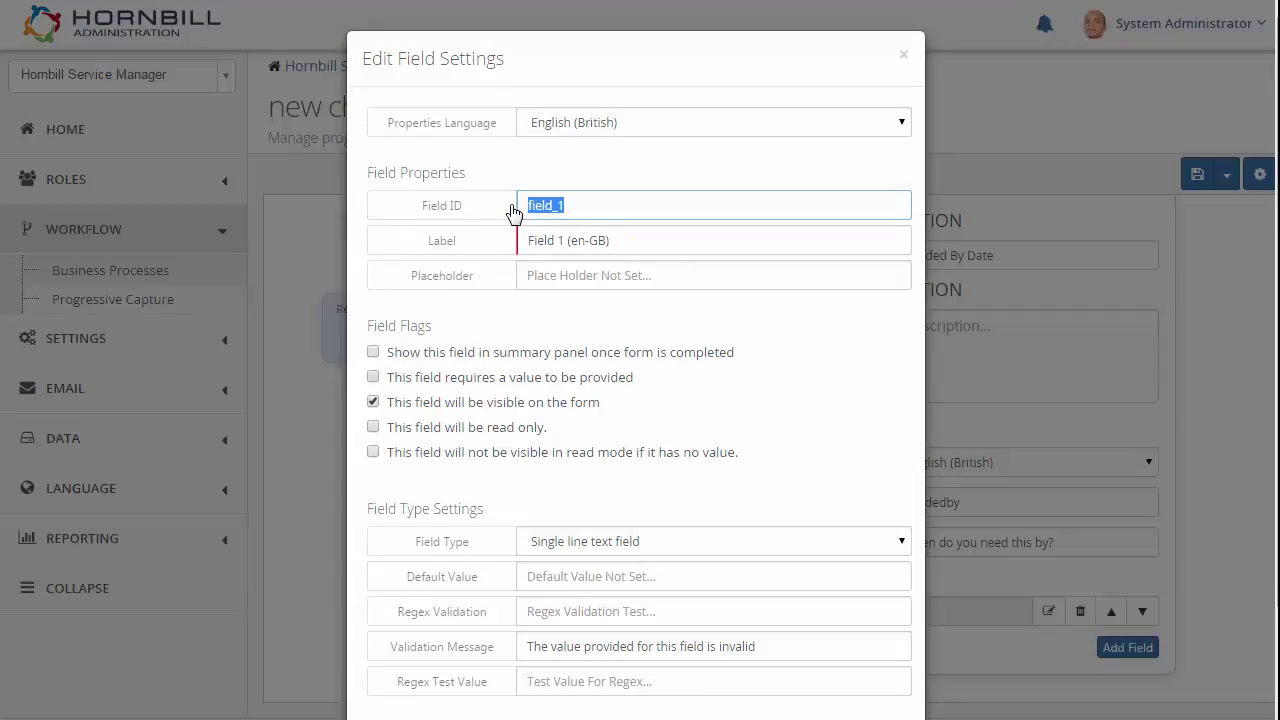
text(neededby)
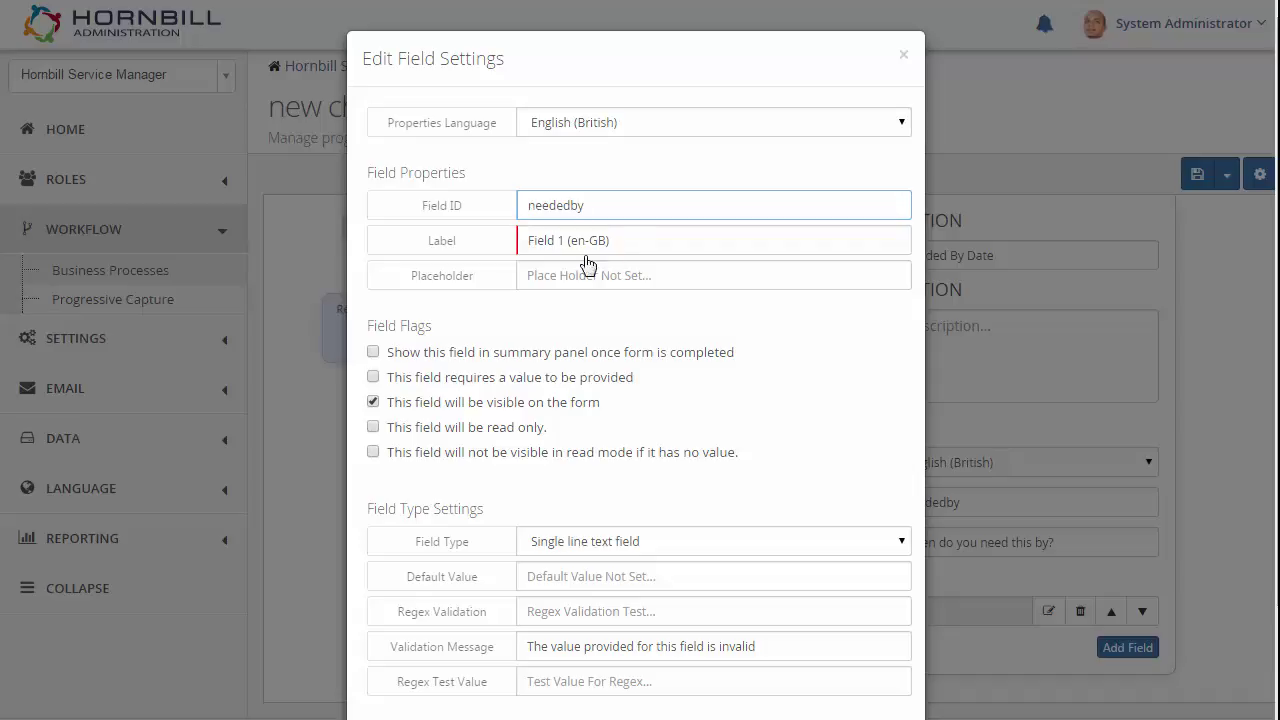
drag(629, 241, 534, 241)
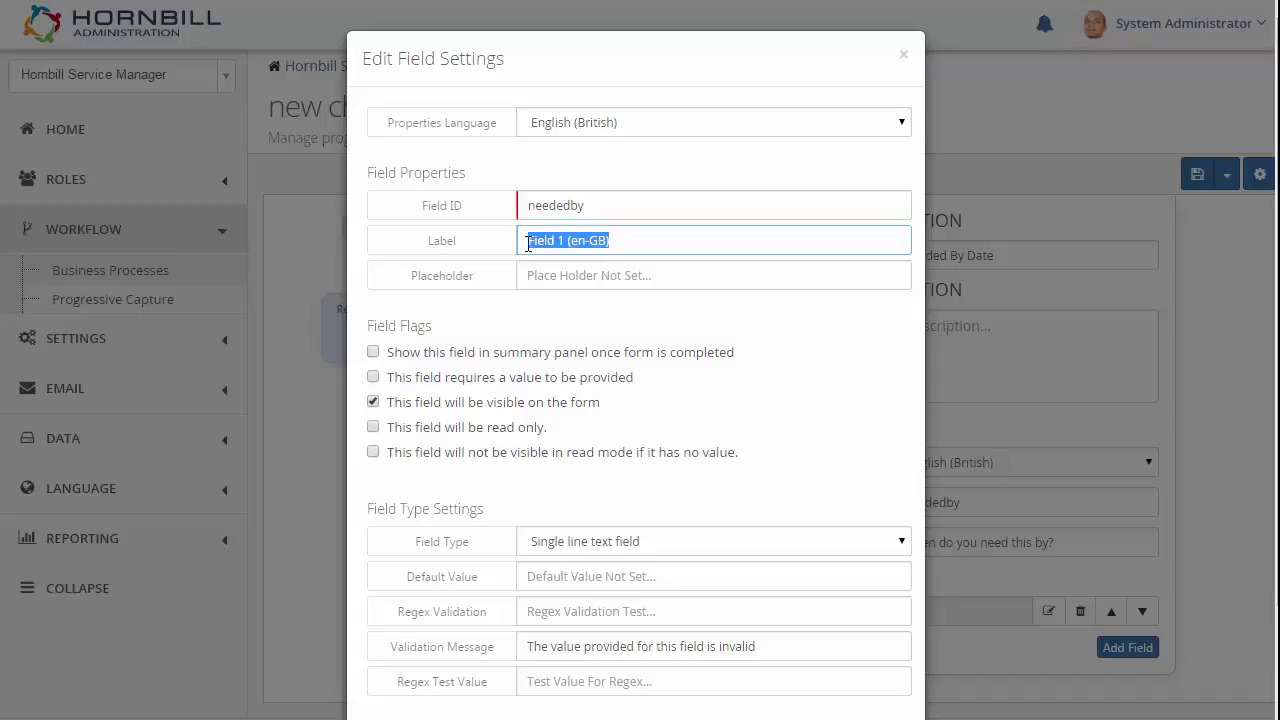
text(N)
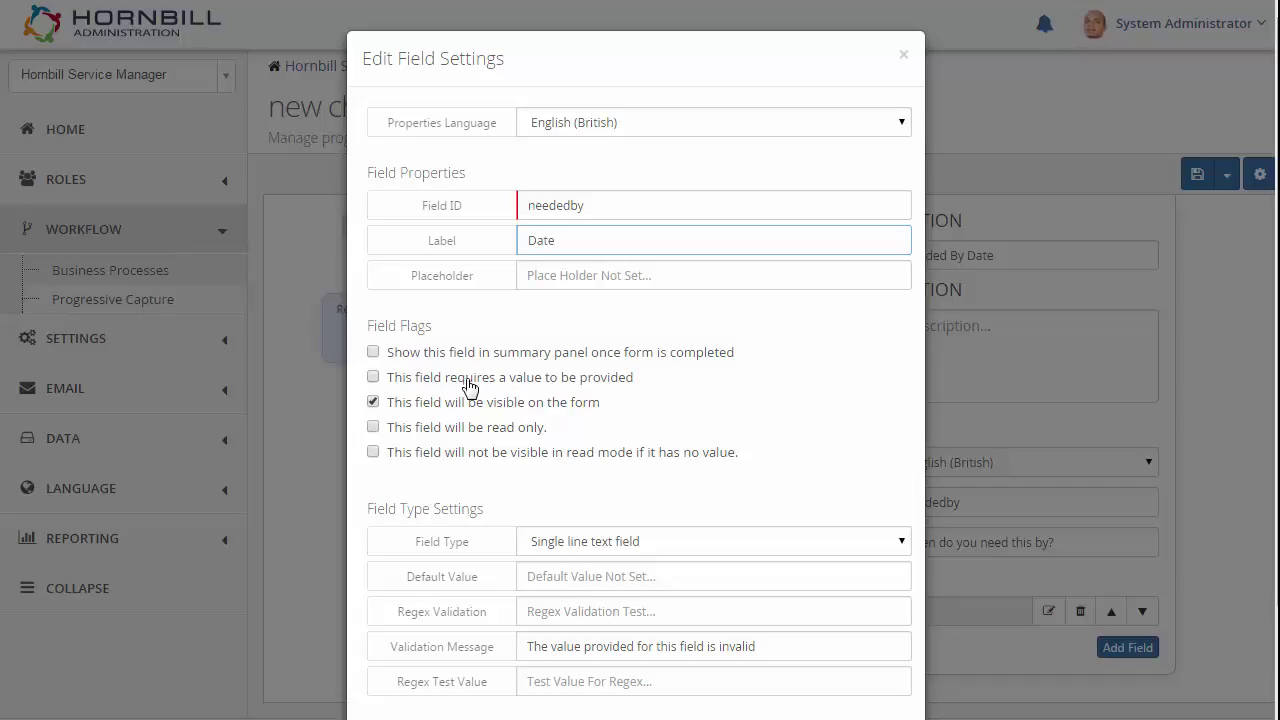
click(373, 352)
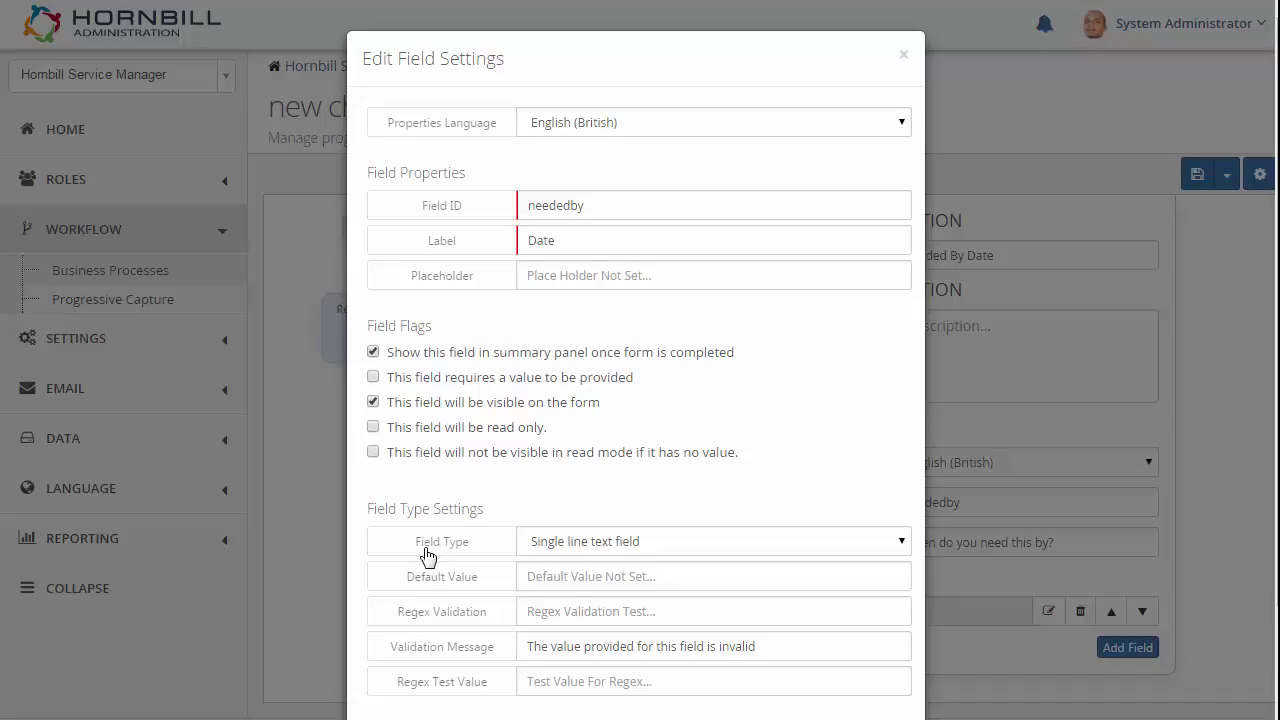
Step: Make the Date field a Date control, apply the settings, and Save & Activate the flow
click(662, 542)
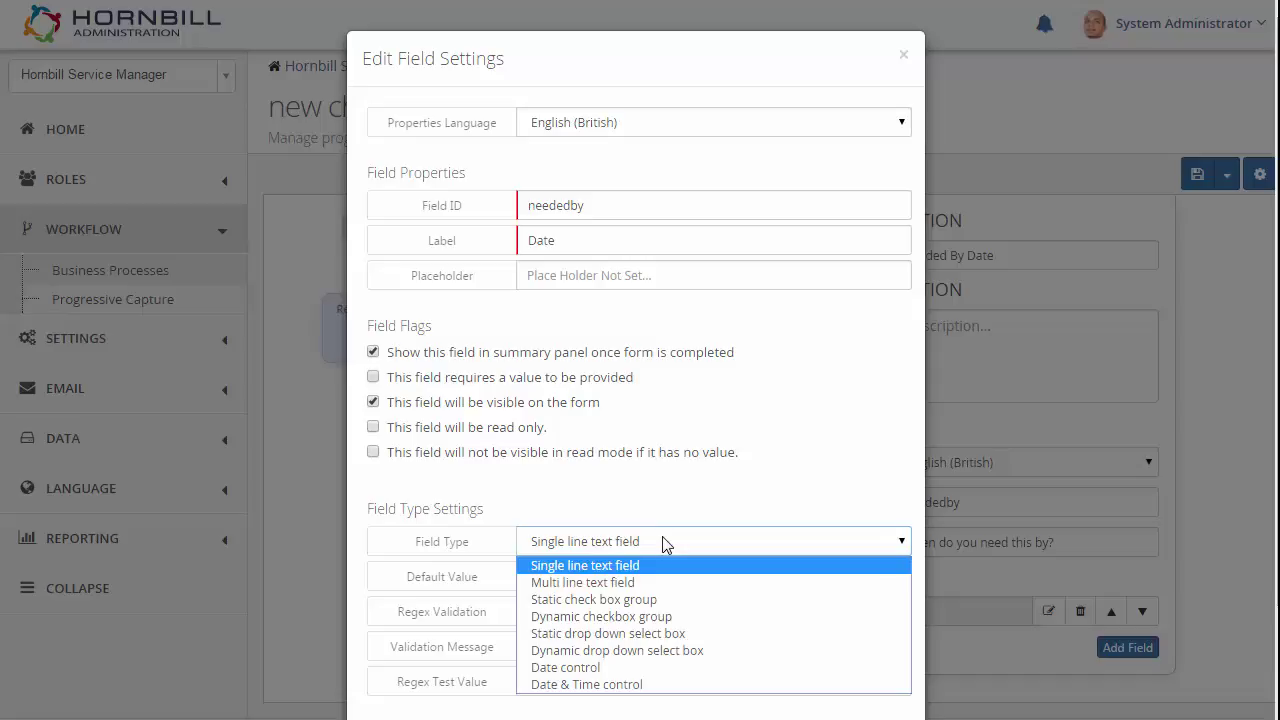
click(566, 667)
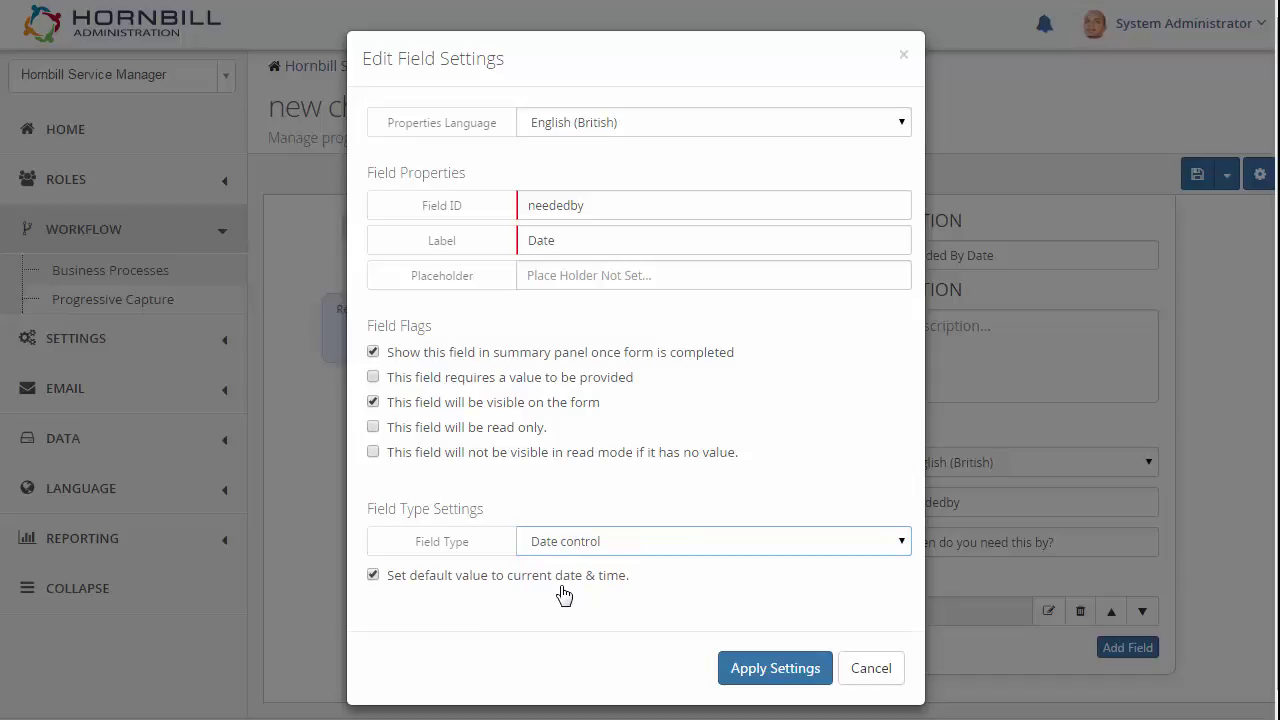
click(772, 666)
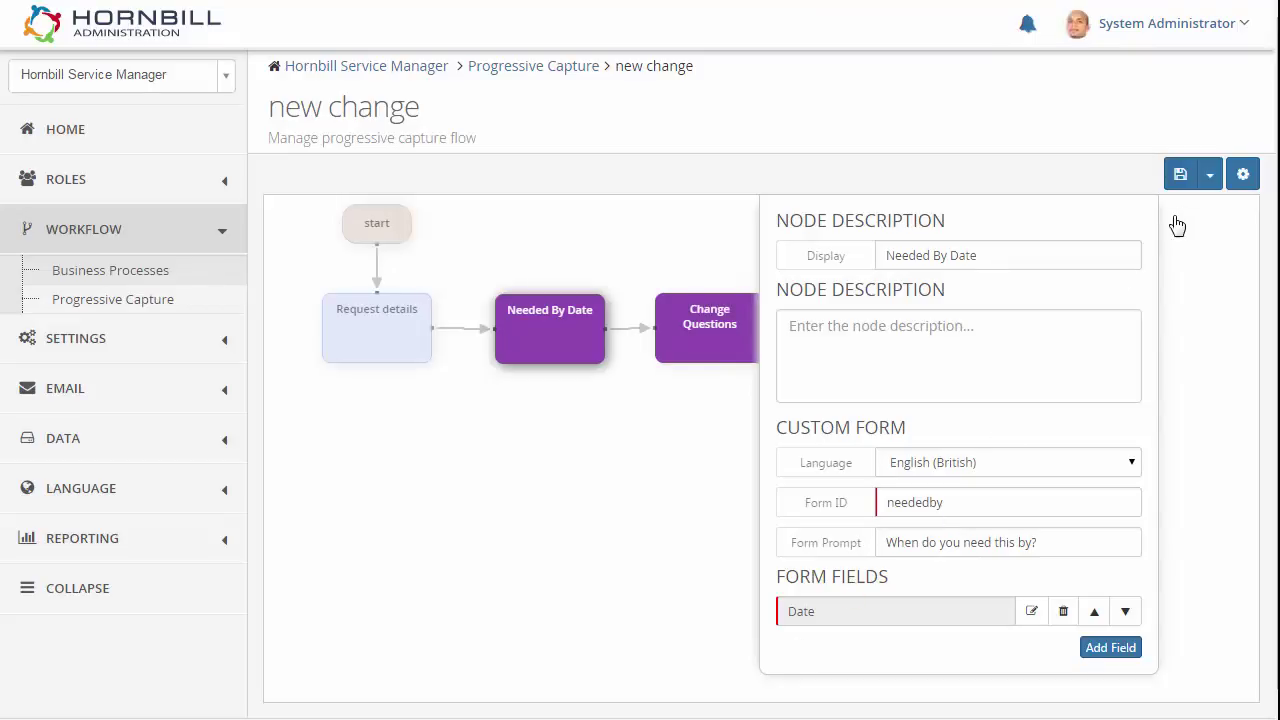
click(1209, 176)
click(1163, 214)
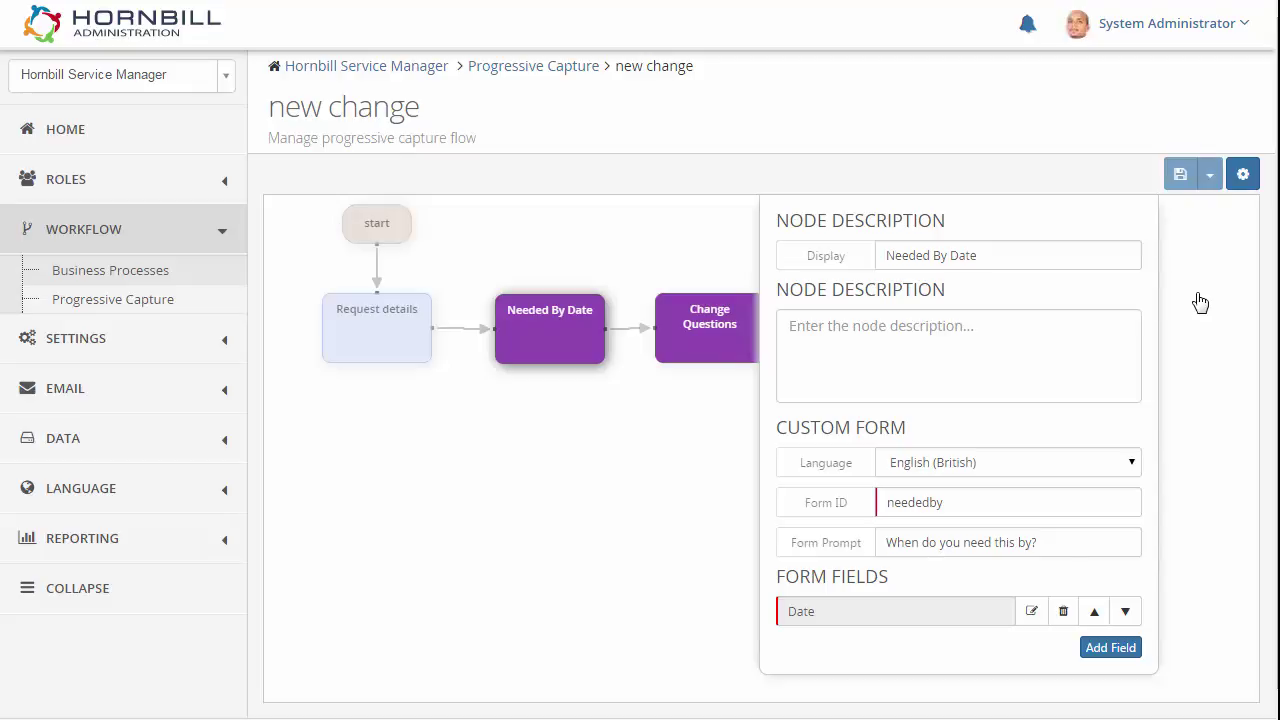
Step: Raise a new change 'My change' and pick 28-Sep-2015 as its needed-by date
click(1252, 85)
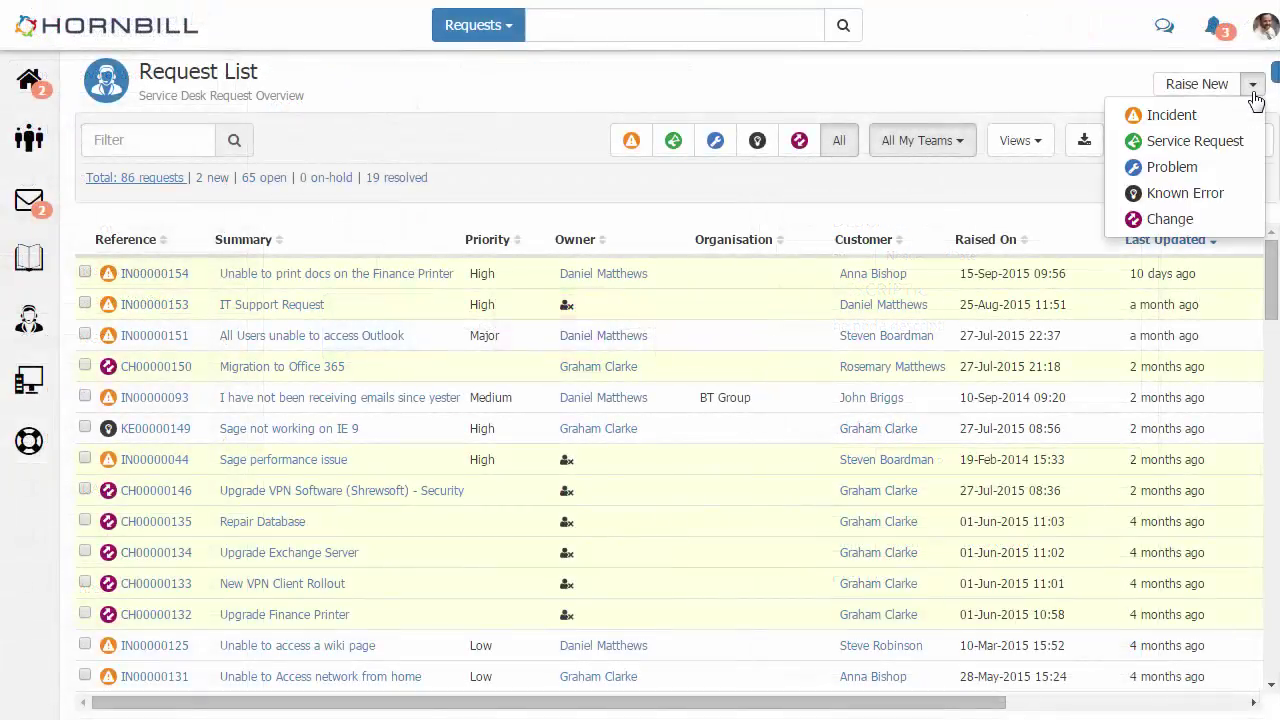
click(1162, 219)
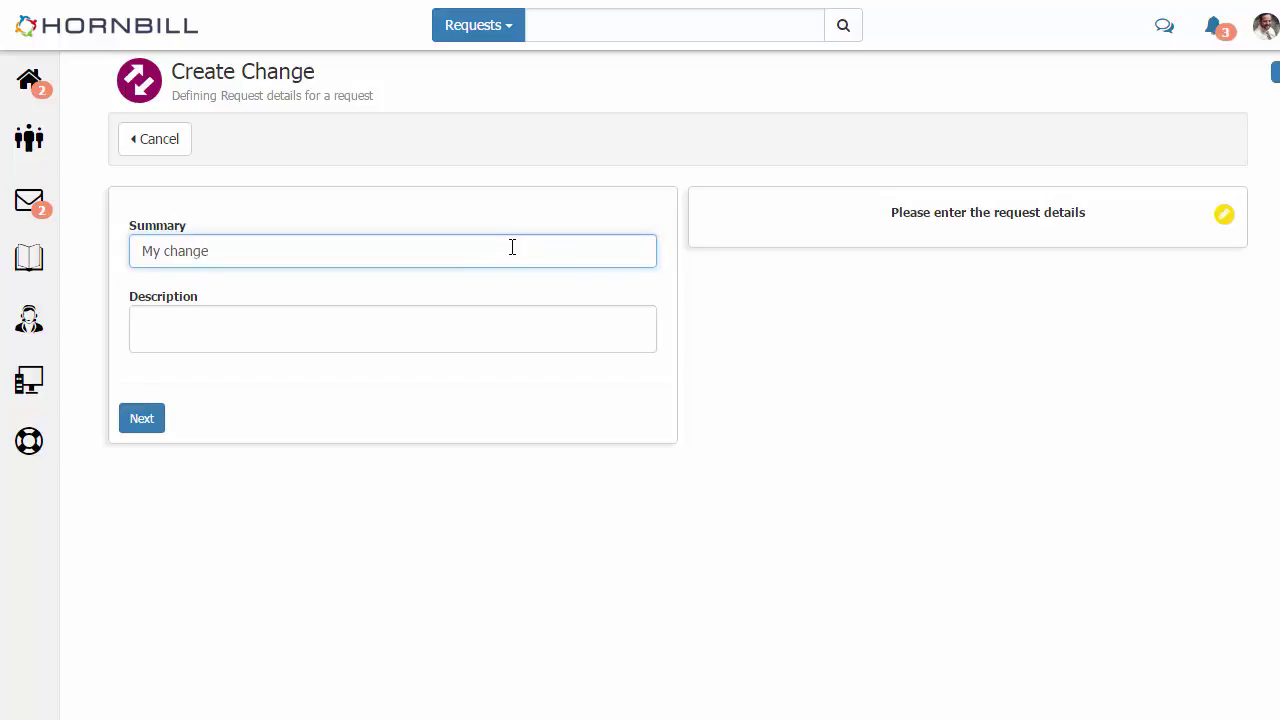
click(155, 420)
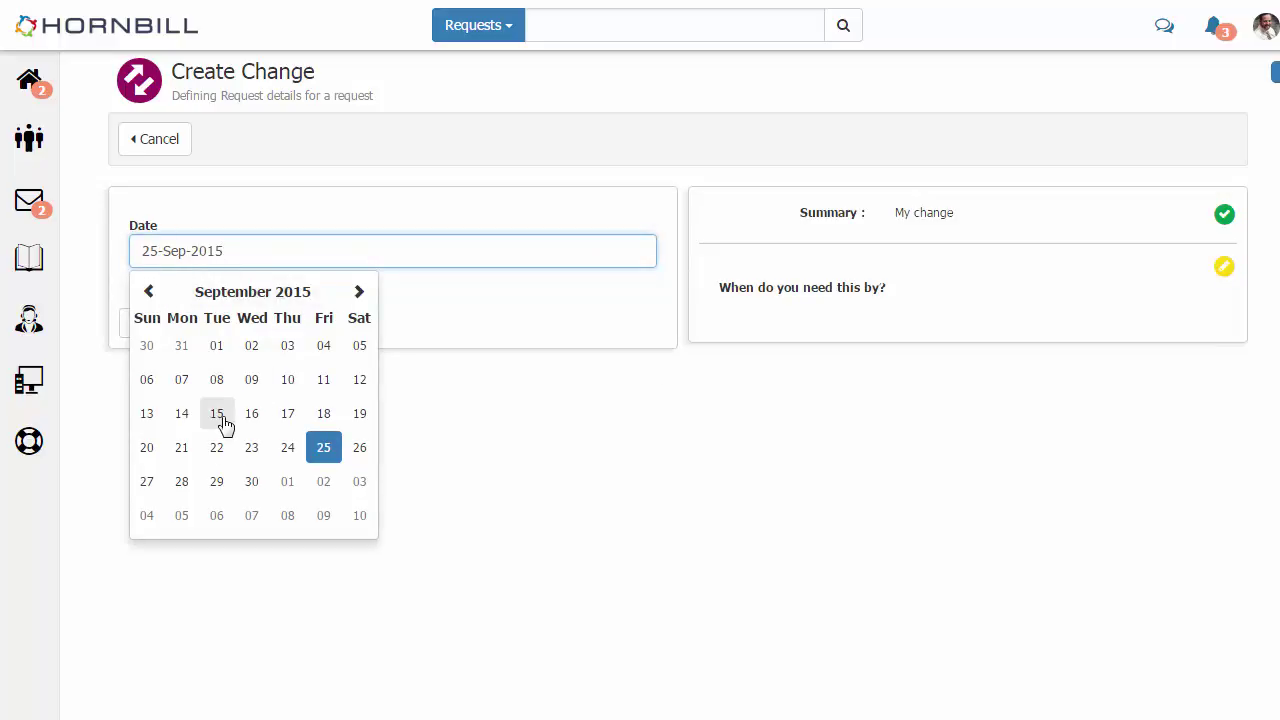
click(182, 484)
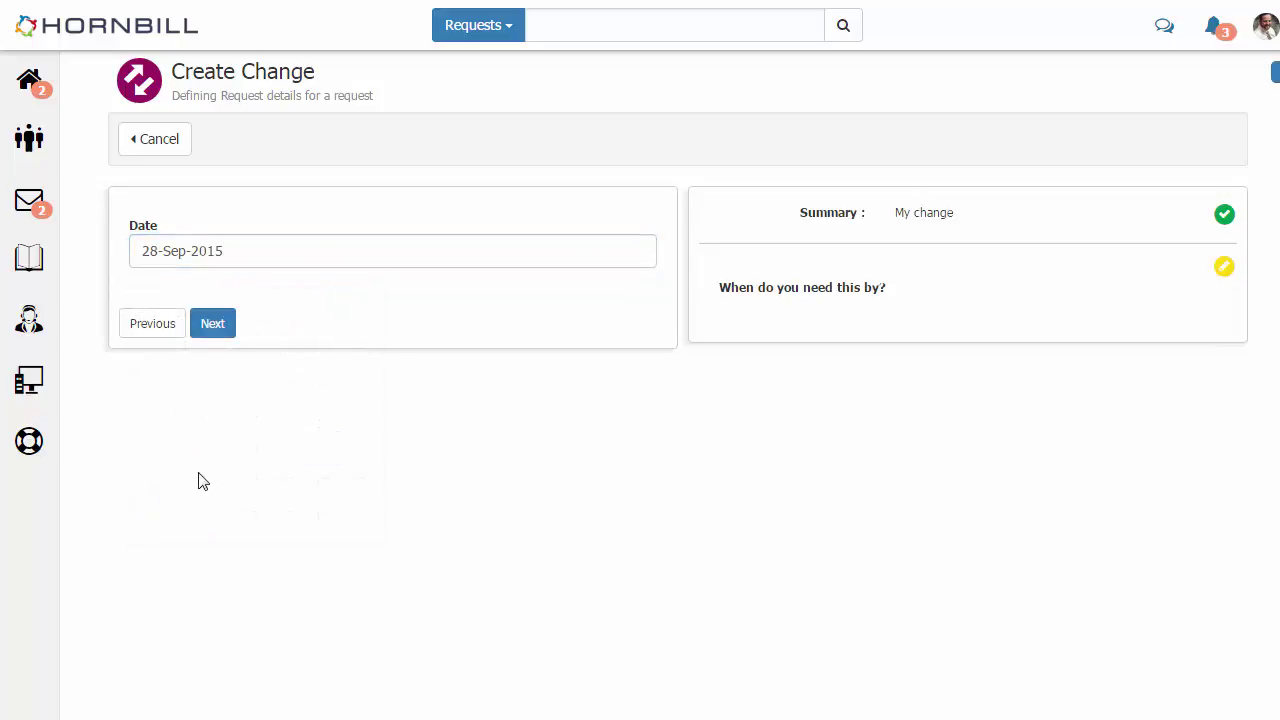
click(216, 330)
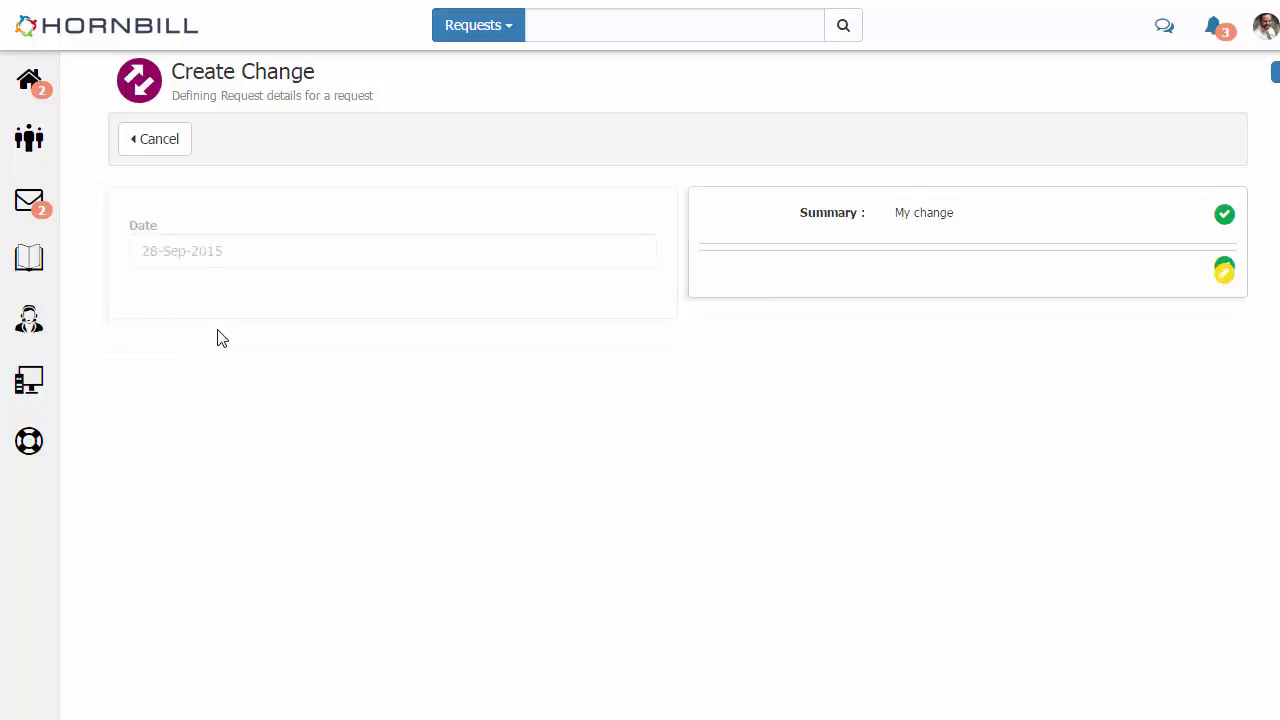
Step: Choose type Standard, impact User Specific, add a risk assessment, and pick category Software
click(212, 255)
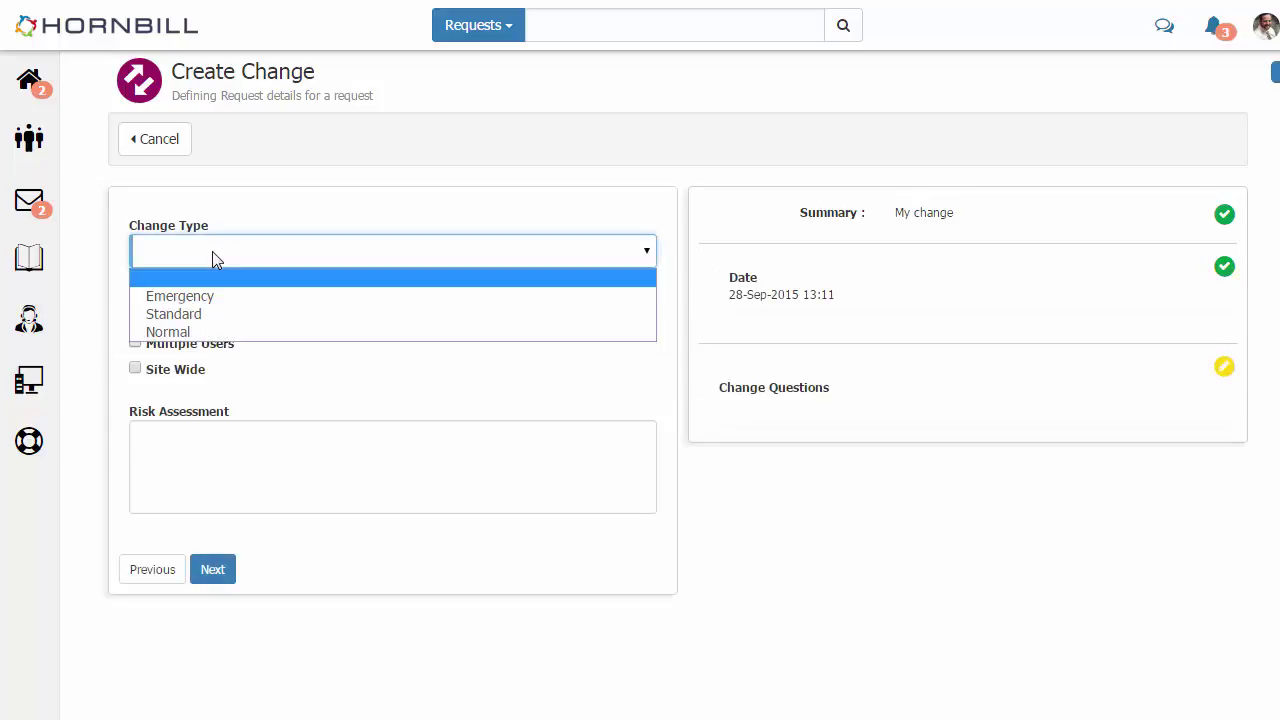
click(198, 315)
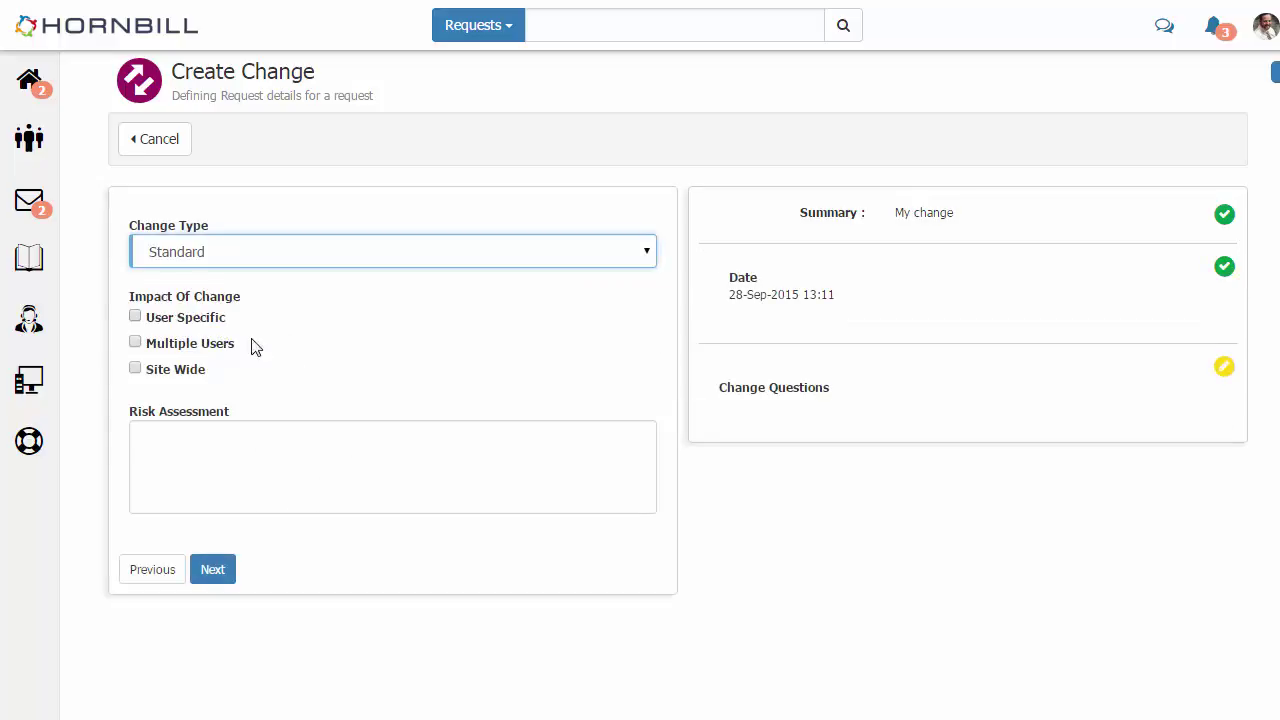
click(135, 316)
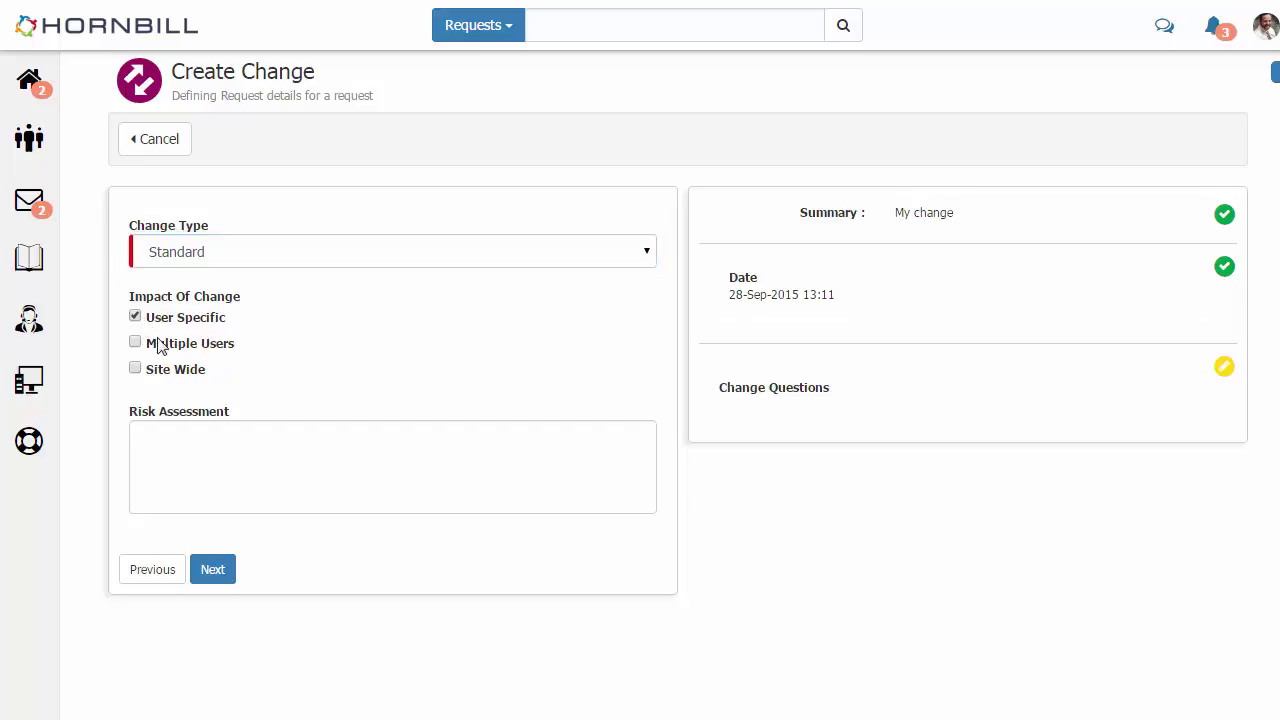
click(217, 466)
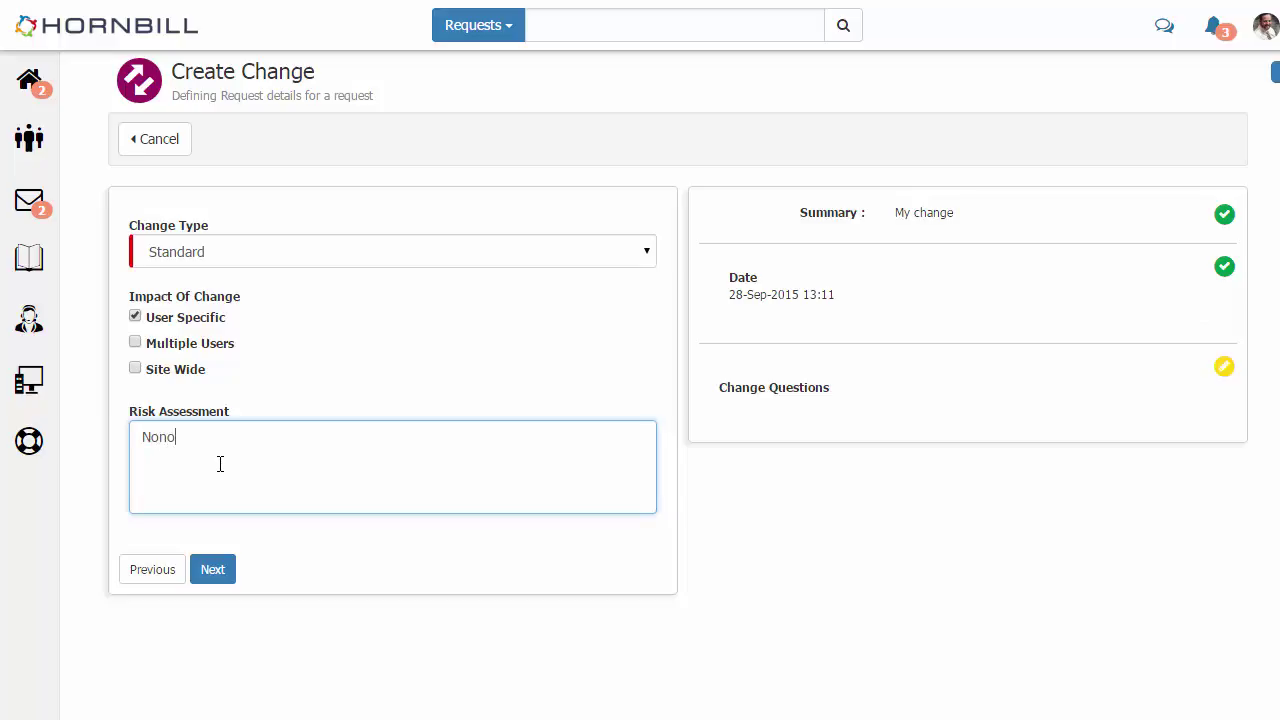
click(212, 569)
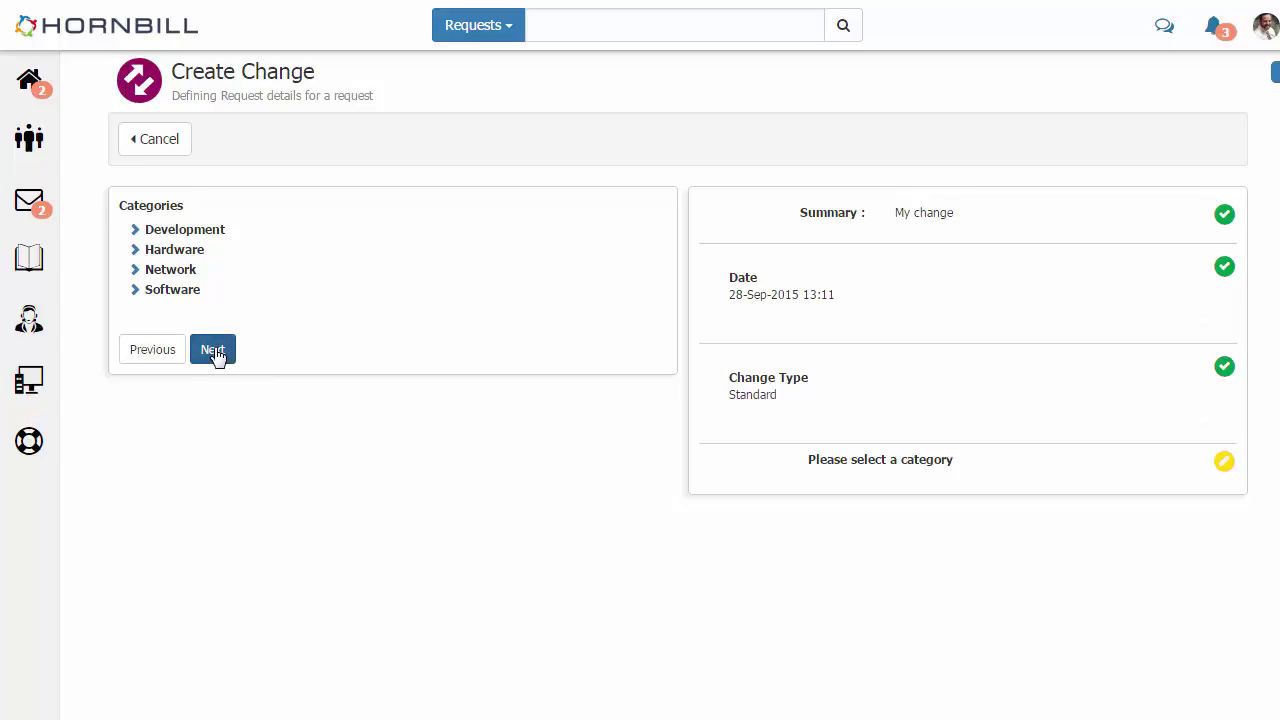
click(190, 292)
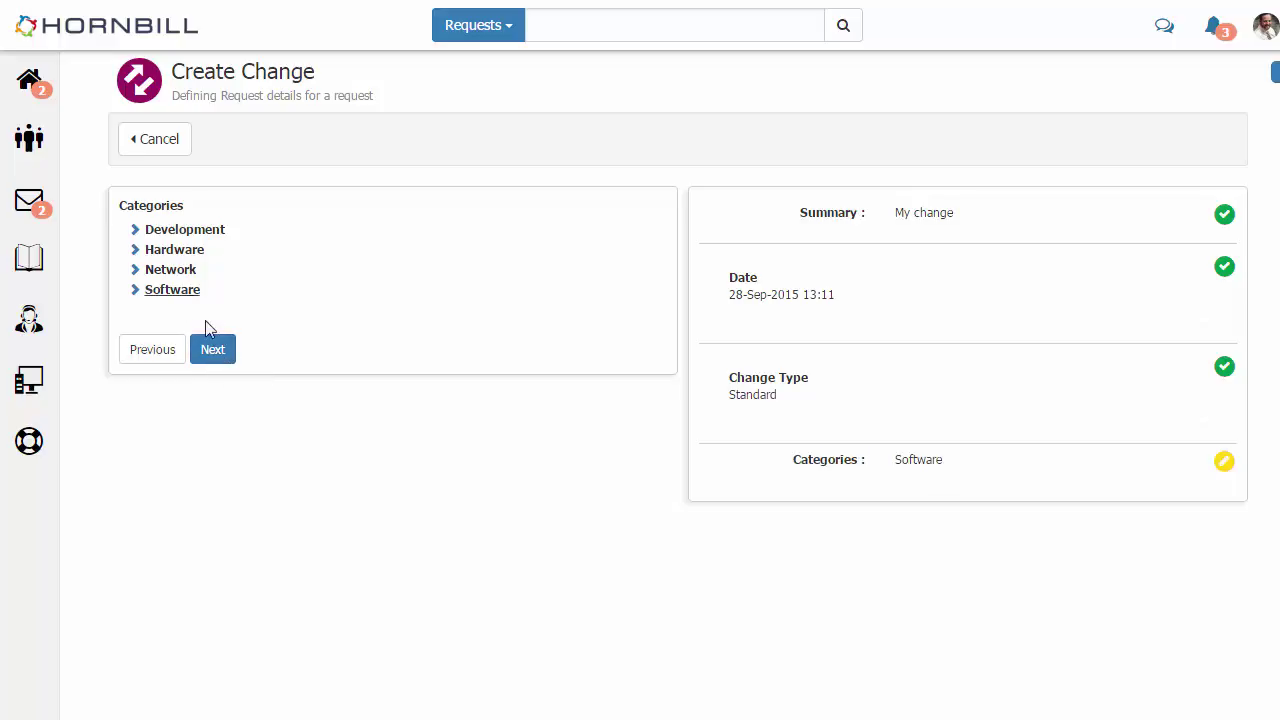
click(213, 349)
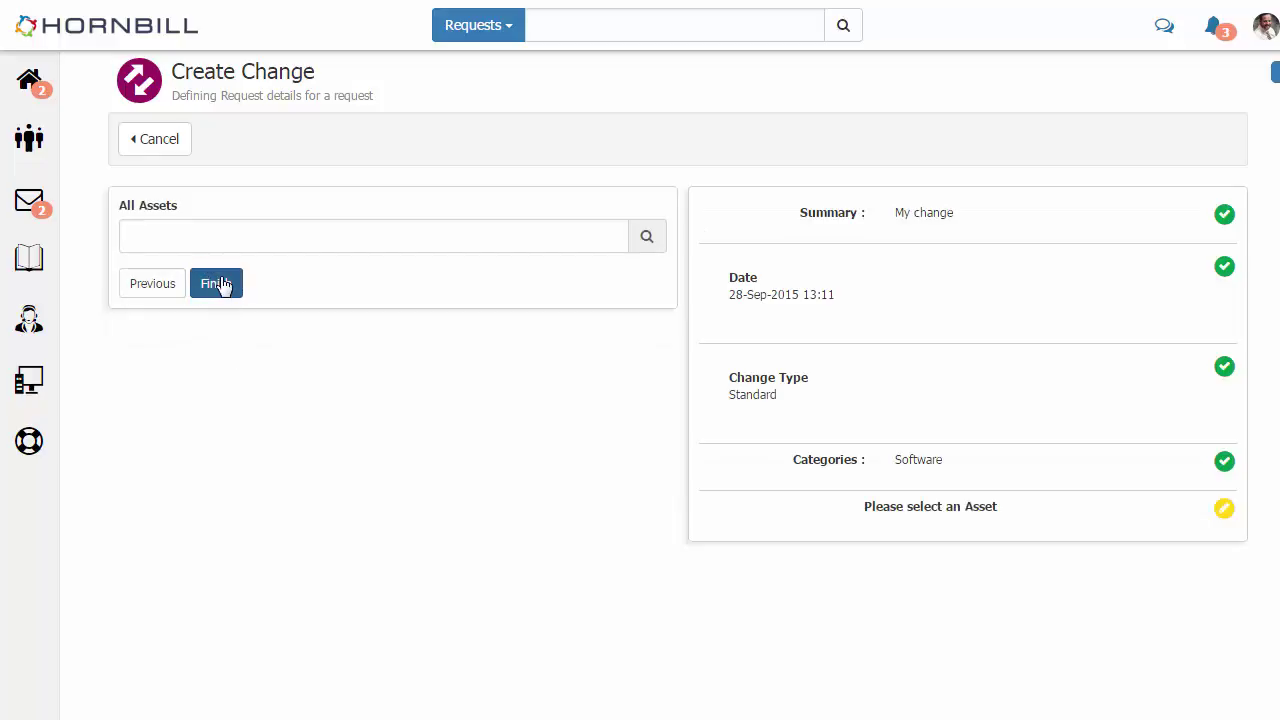
Step: Finish the change, view its record, and expand Questions to see the Date 2015-09-28
click(218, 284)
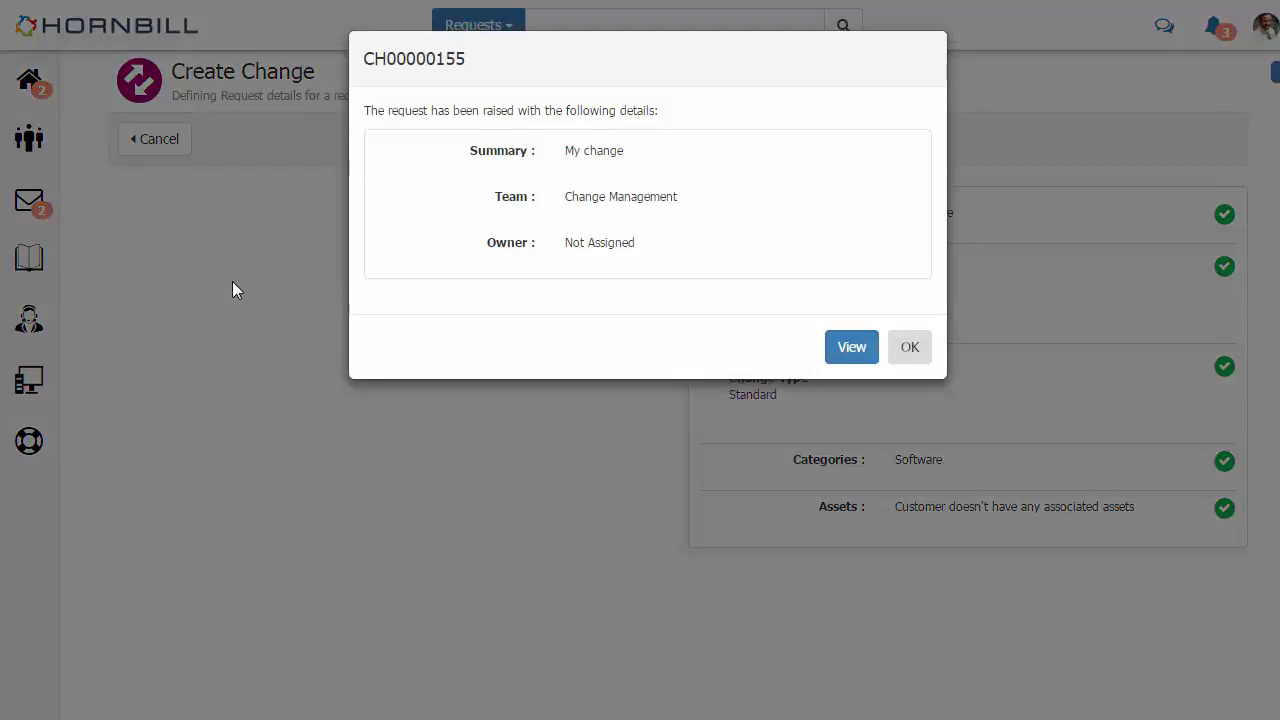
click(829, 348)
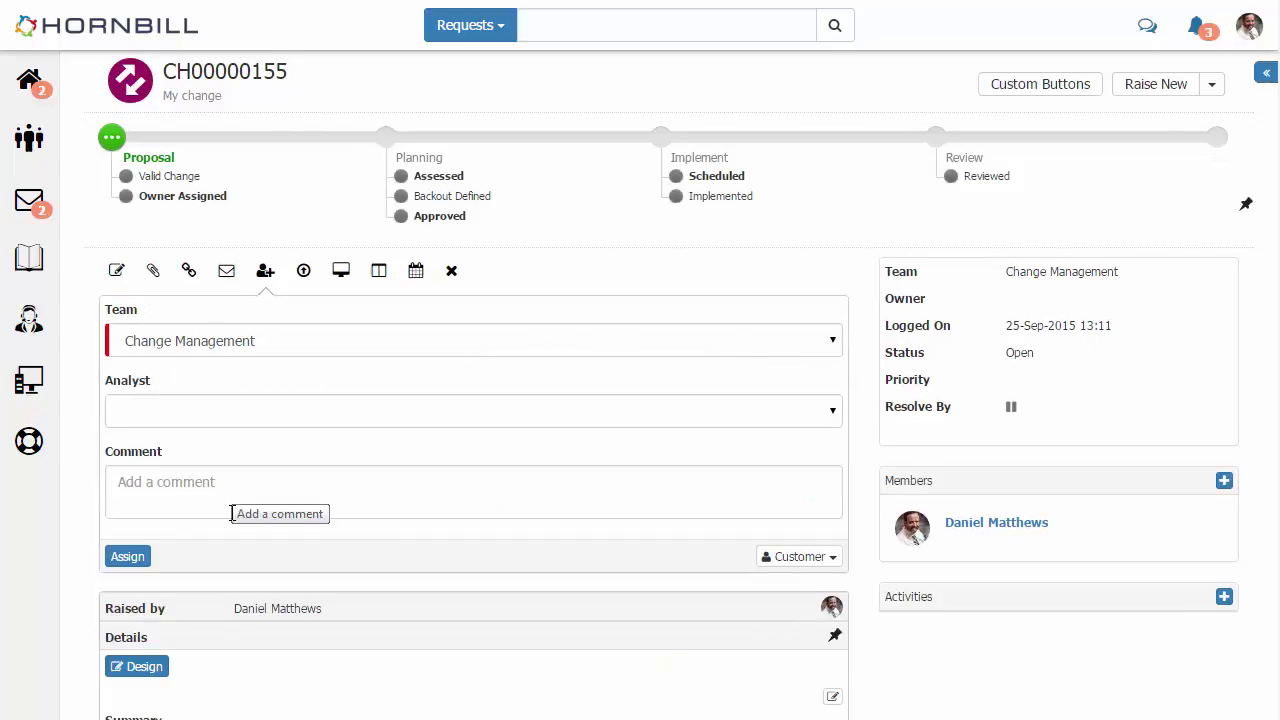
scroll(232, 511, down, 2)
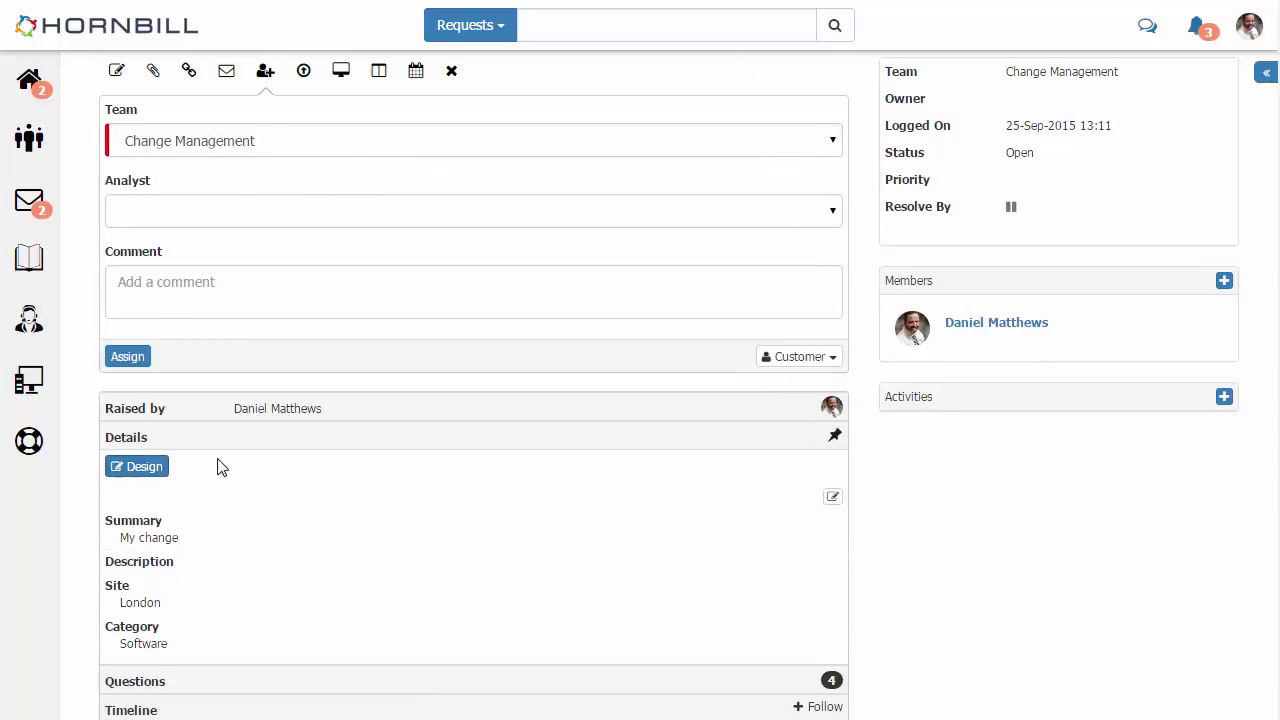
click(245, 445)
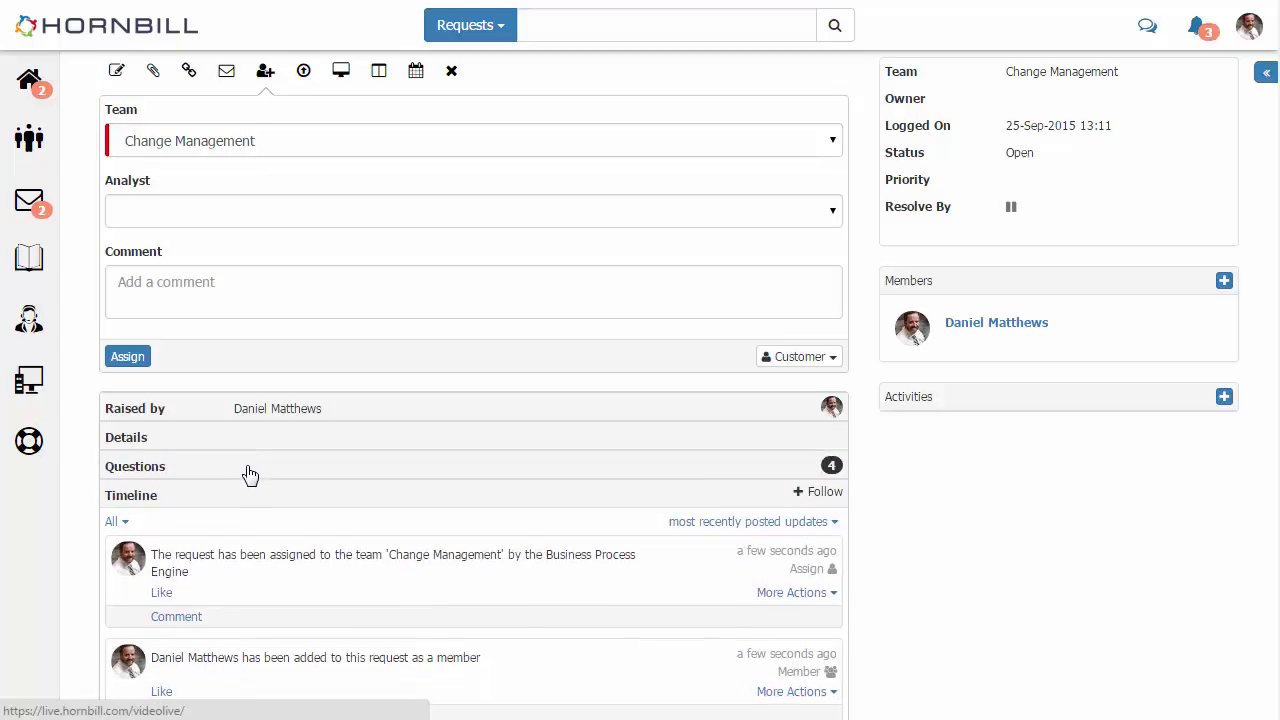
click(249, 474)
scroll(249, 474, down, 2)
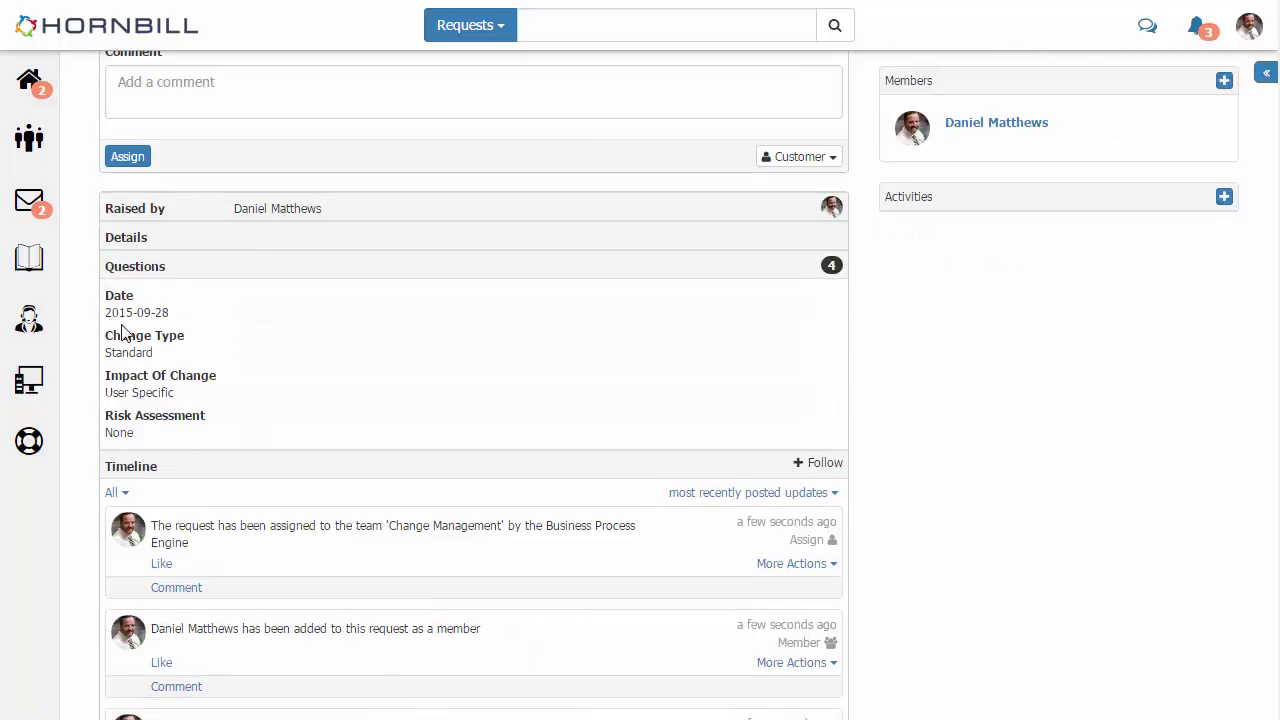